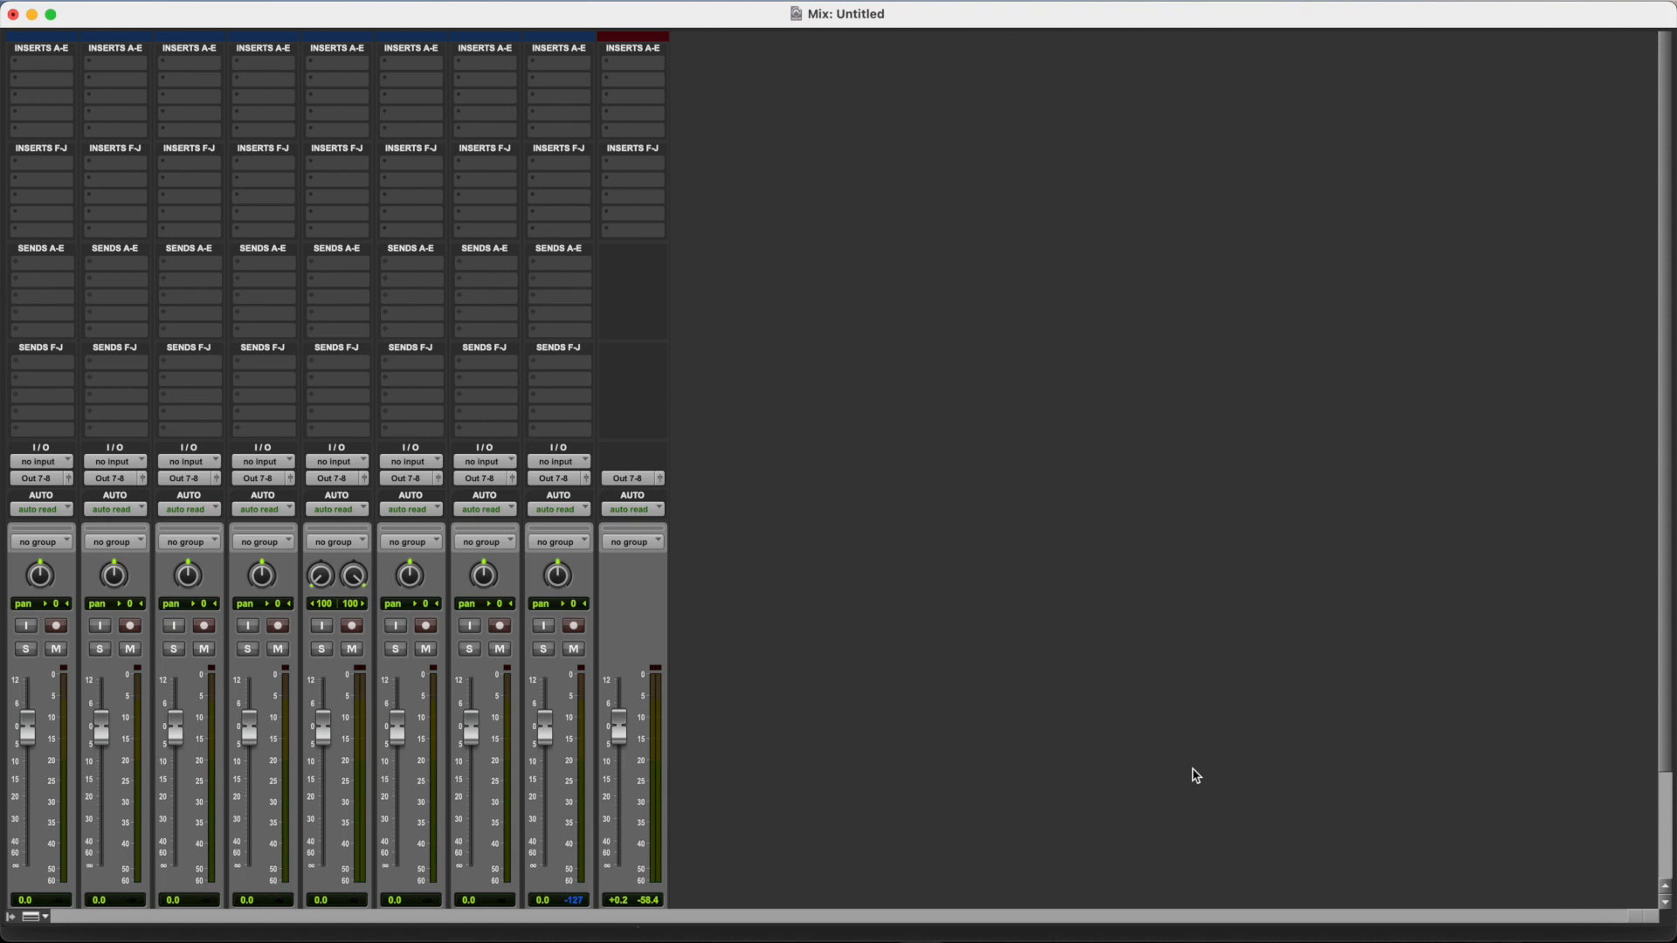
# Play the session, lower the Master 1 fader to -10.5 dB, and stop playback.
pyautogui.press('space')
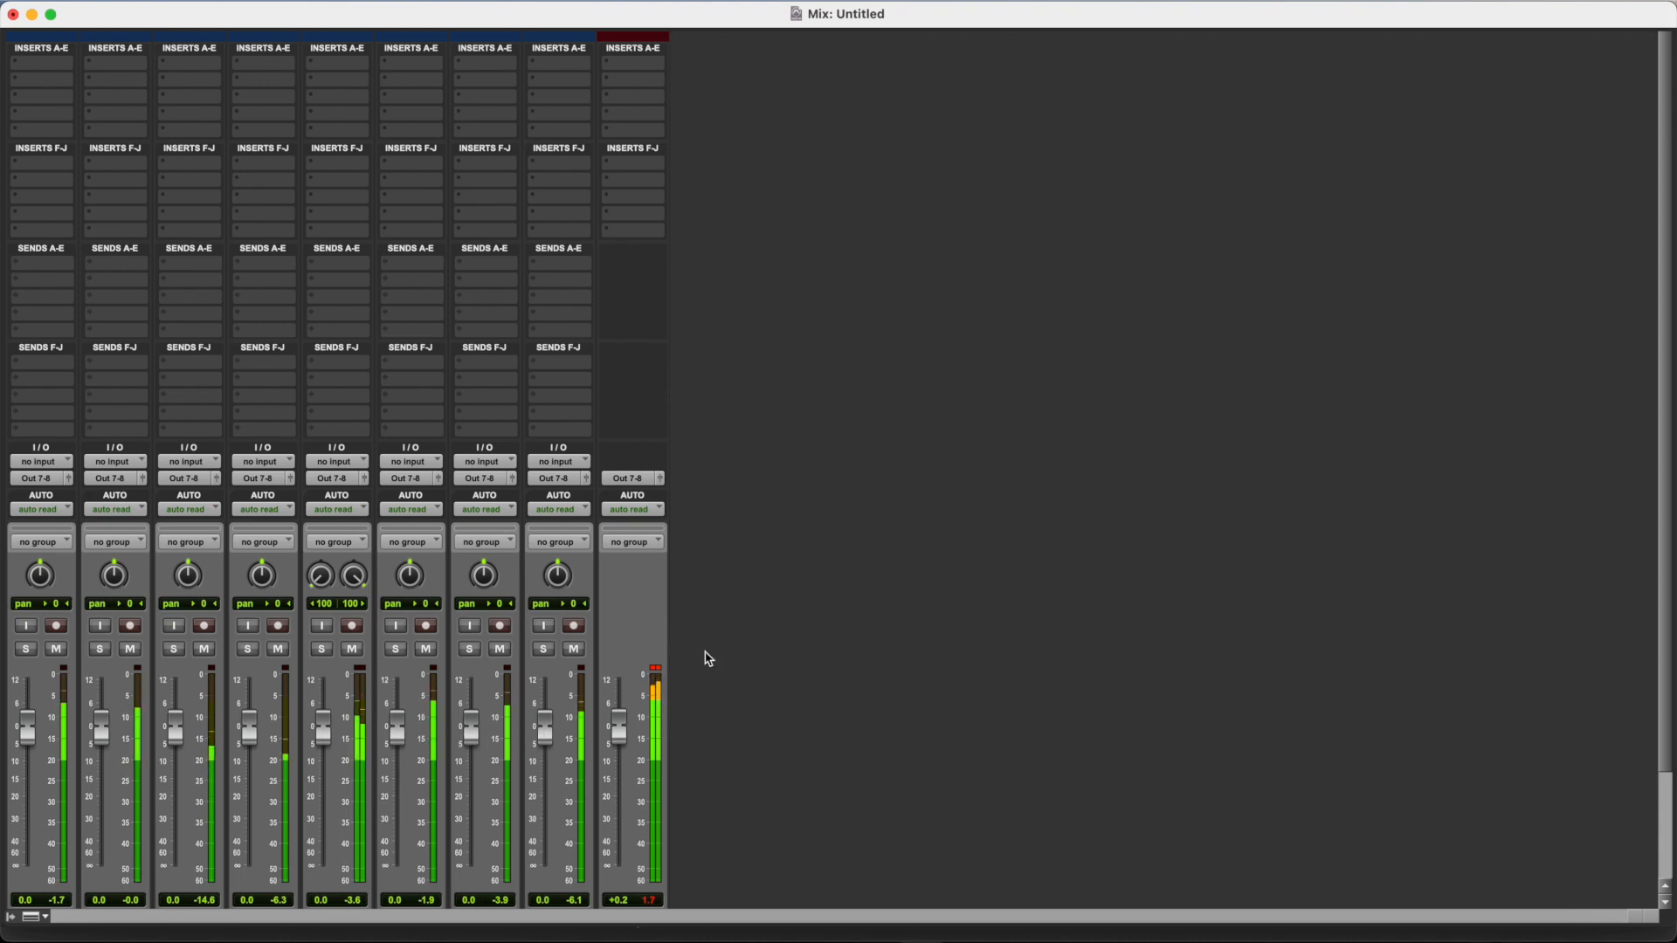
pyautogui.scroll(-4, 711, 668)
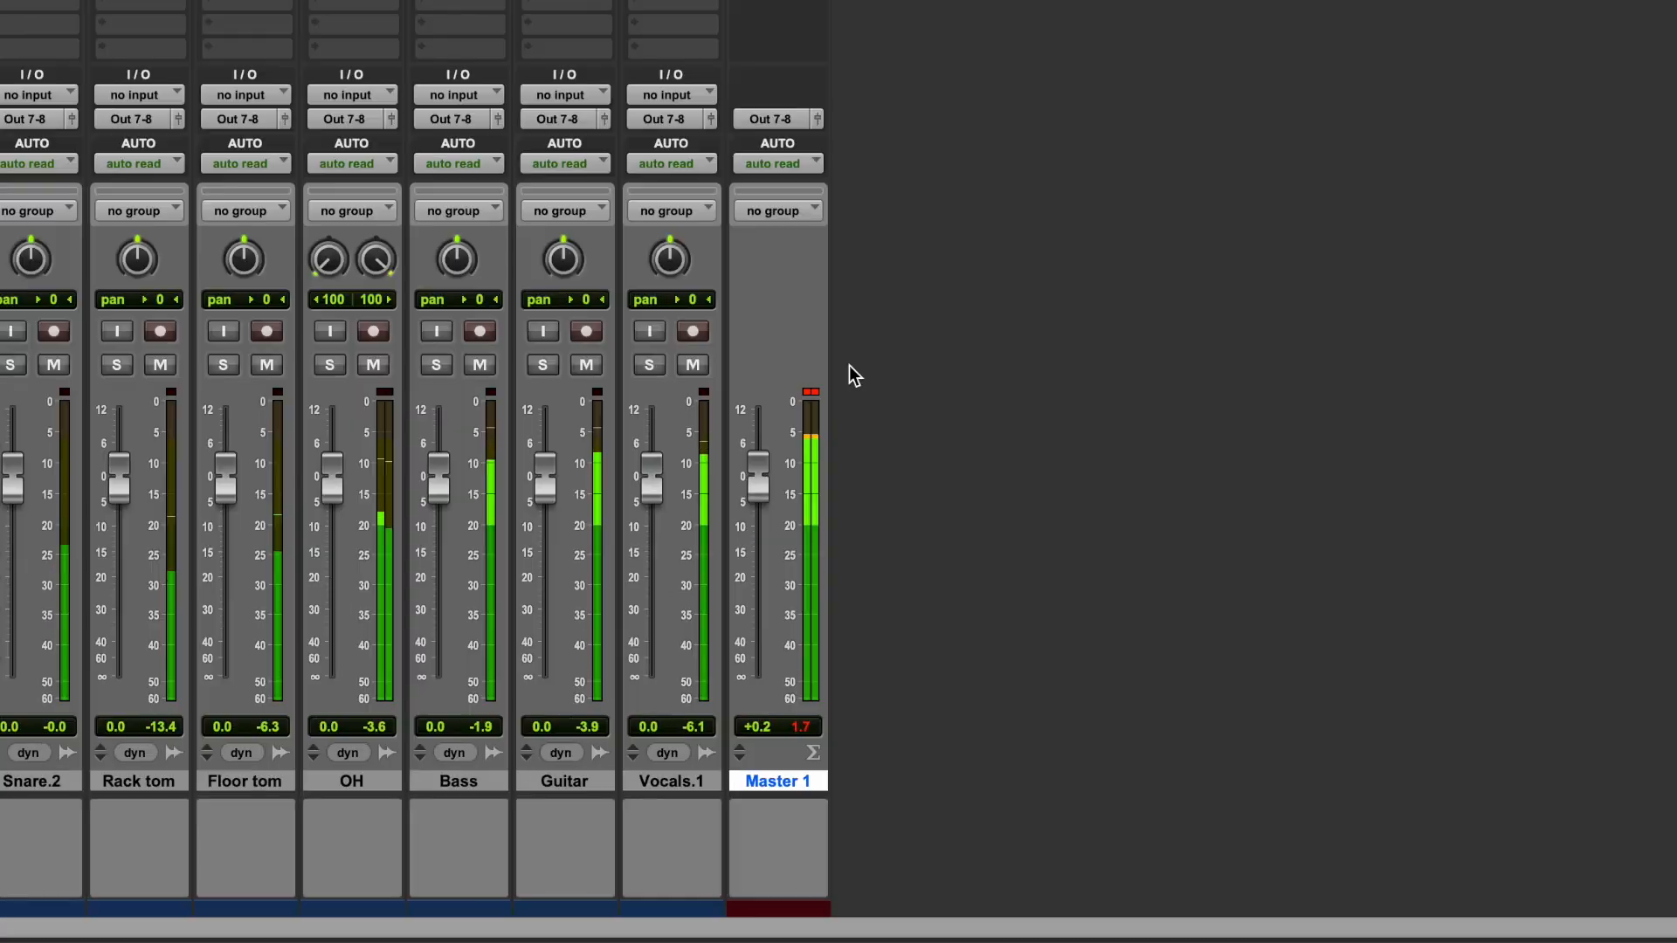
pyautogui.moveTo(754, 476); pyautogui.dragTo(749, 525)
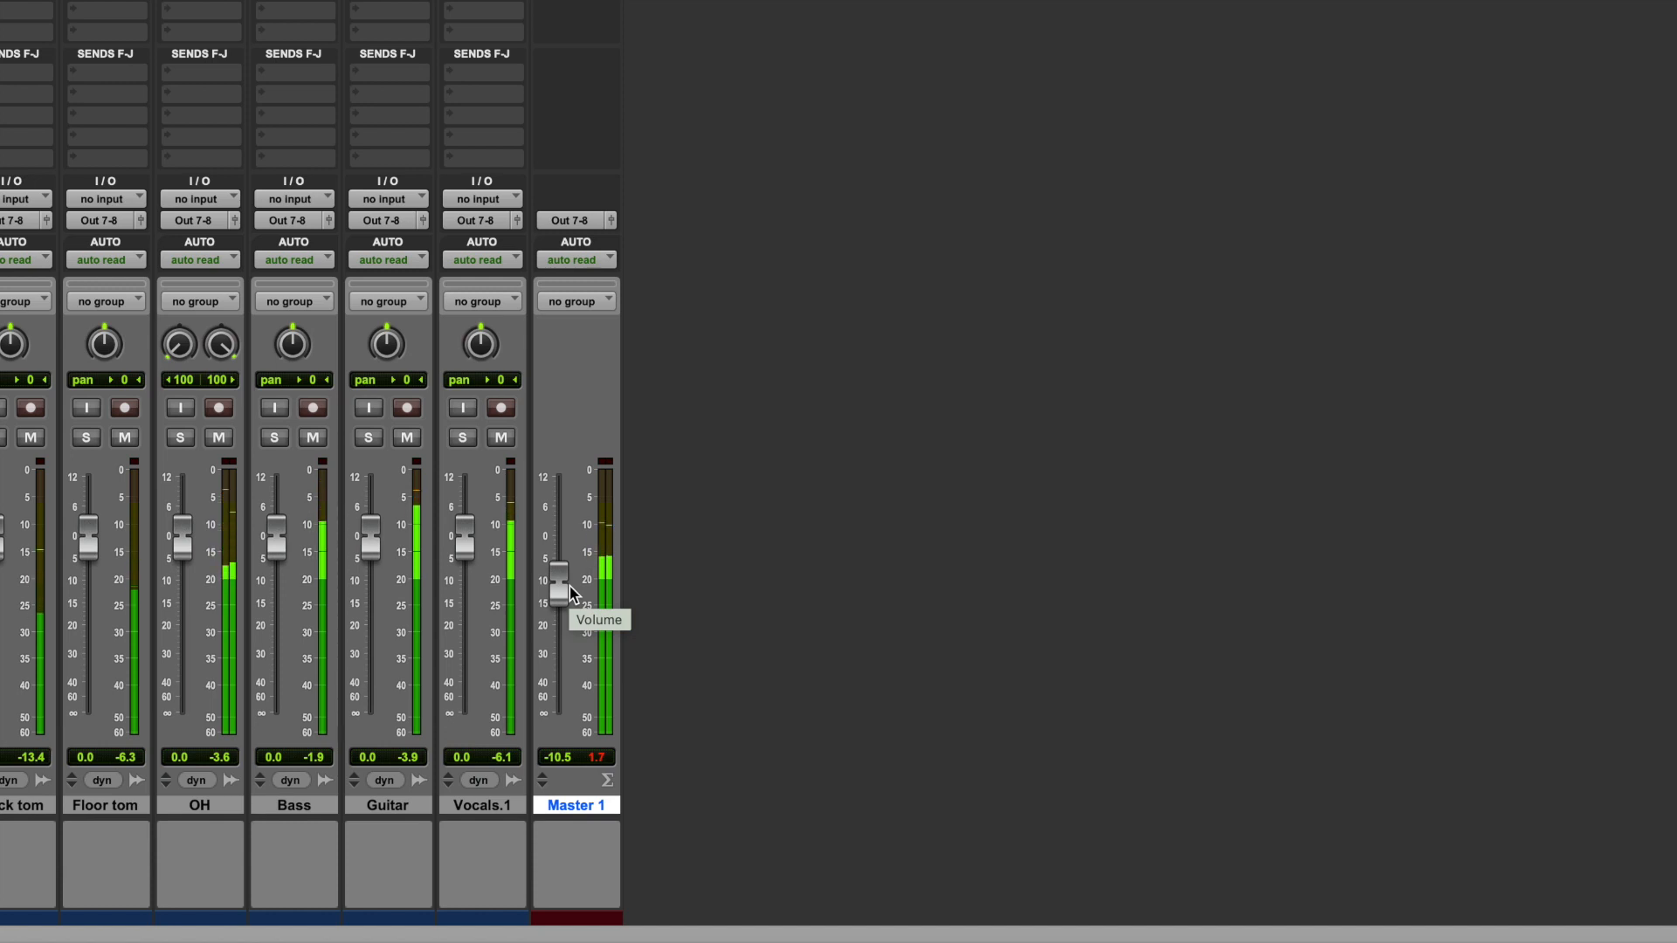
pyautogui.press('space')
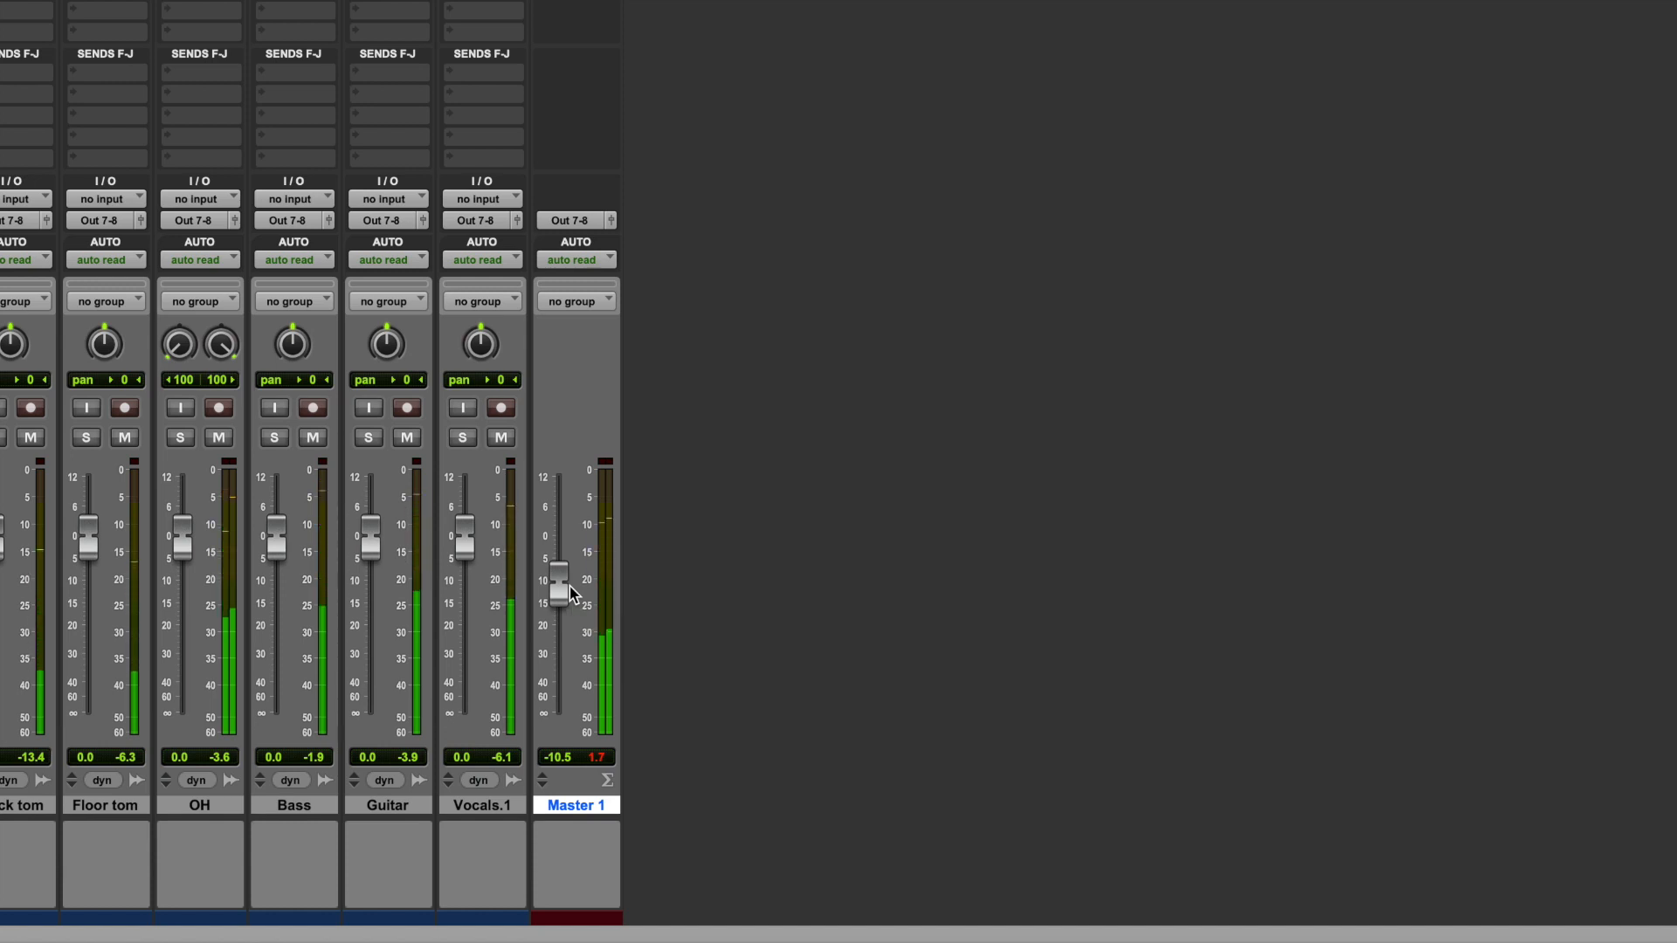
pyautogui.click(603, 755)
# Insert the stereo multichannel BF-76 dynamics plug-in in the first insert slot of Master 1.
pyautogui.click(569, 82)
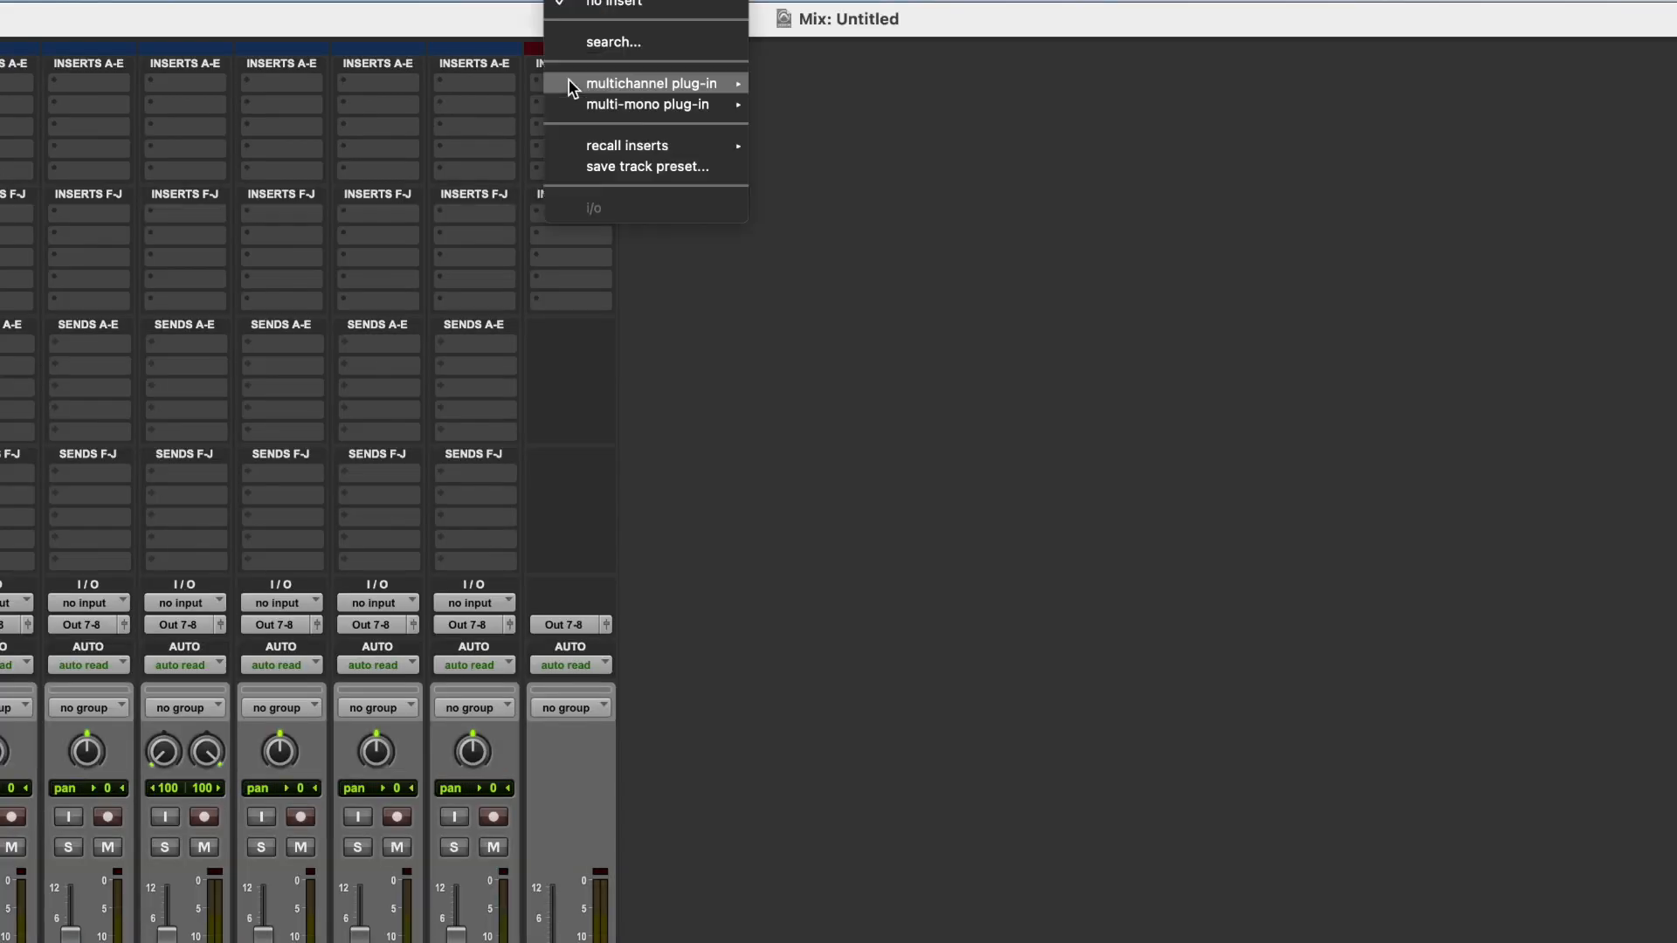
pyautogui.moveTo(713, 85)
pyautogui.moveTo(802, 91)
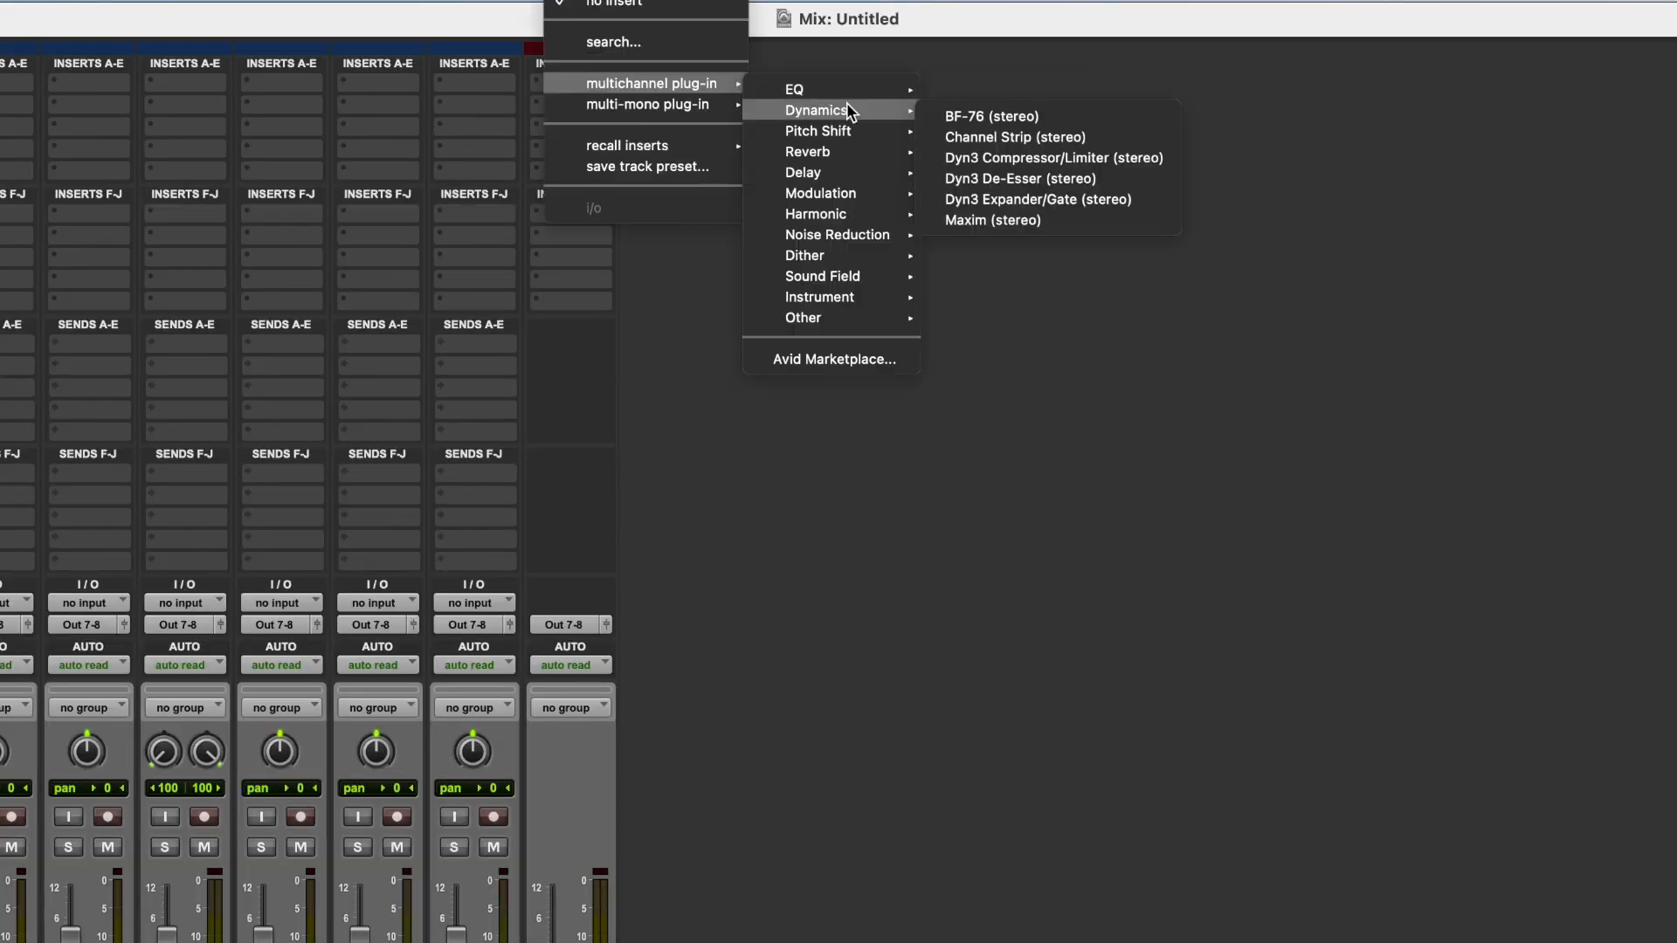
pyautogui.click(1009, 116)
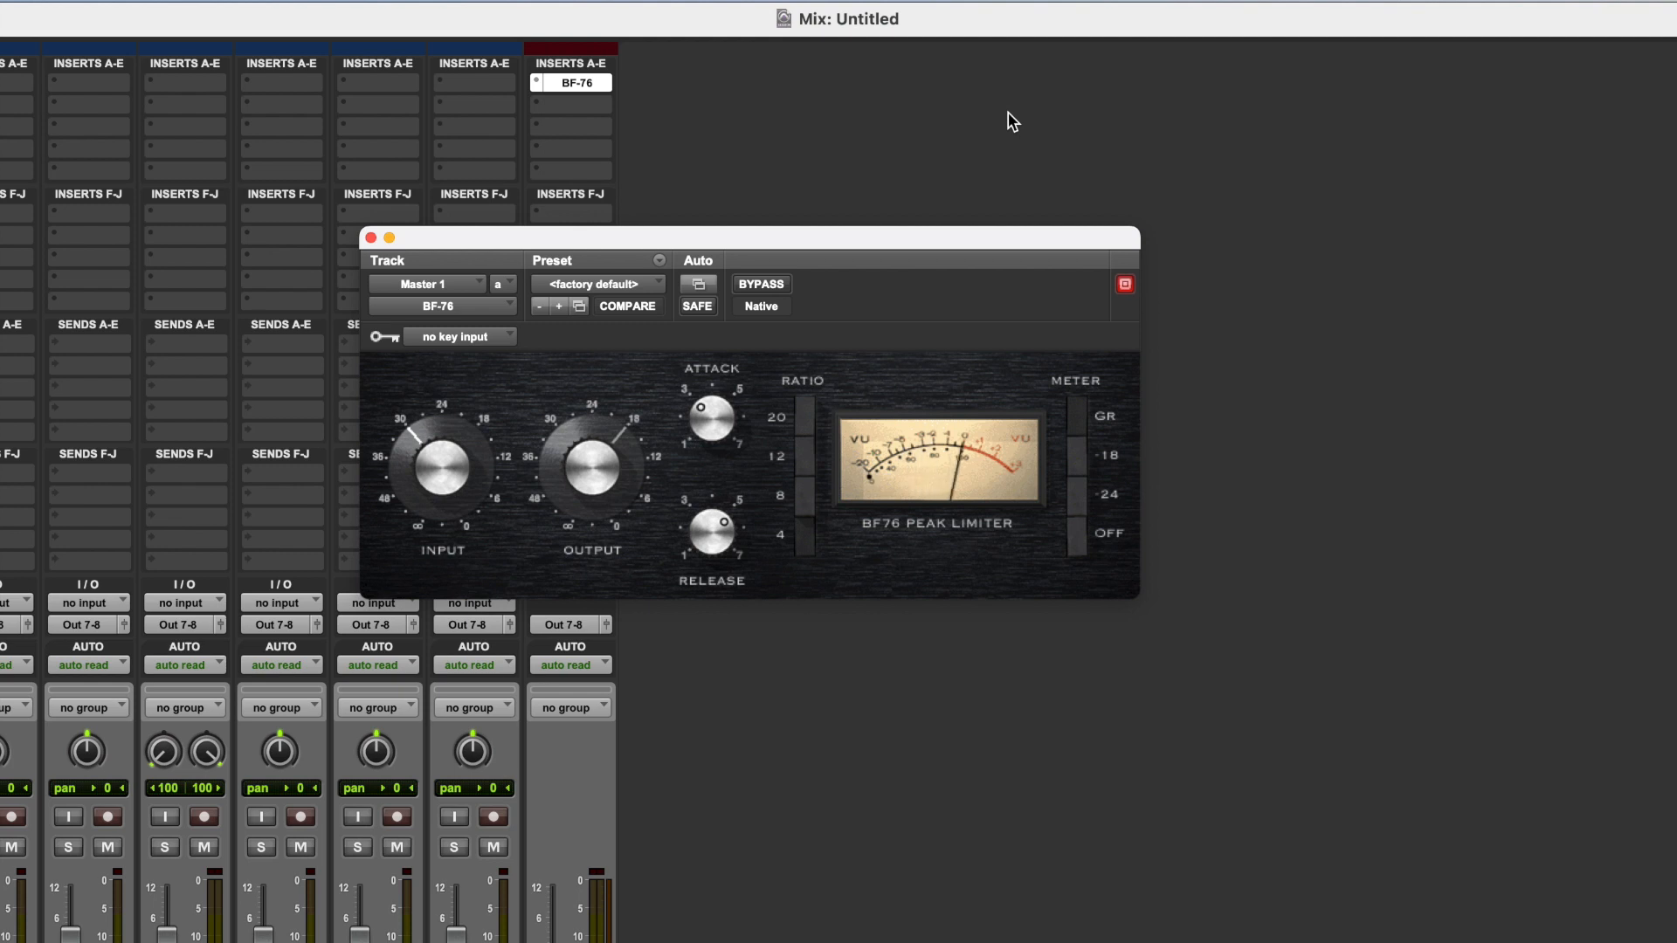
# Turn the BF-76 input down and back up to about 30, and raise the Master 1 fader to about 0 dB.
pyautogui.click(424, 462)
pyautogui.moveTo(423, 548); pyautogui.dragTo(438, 569)
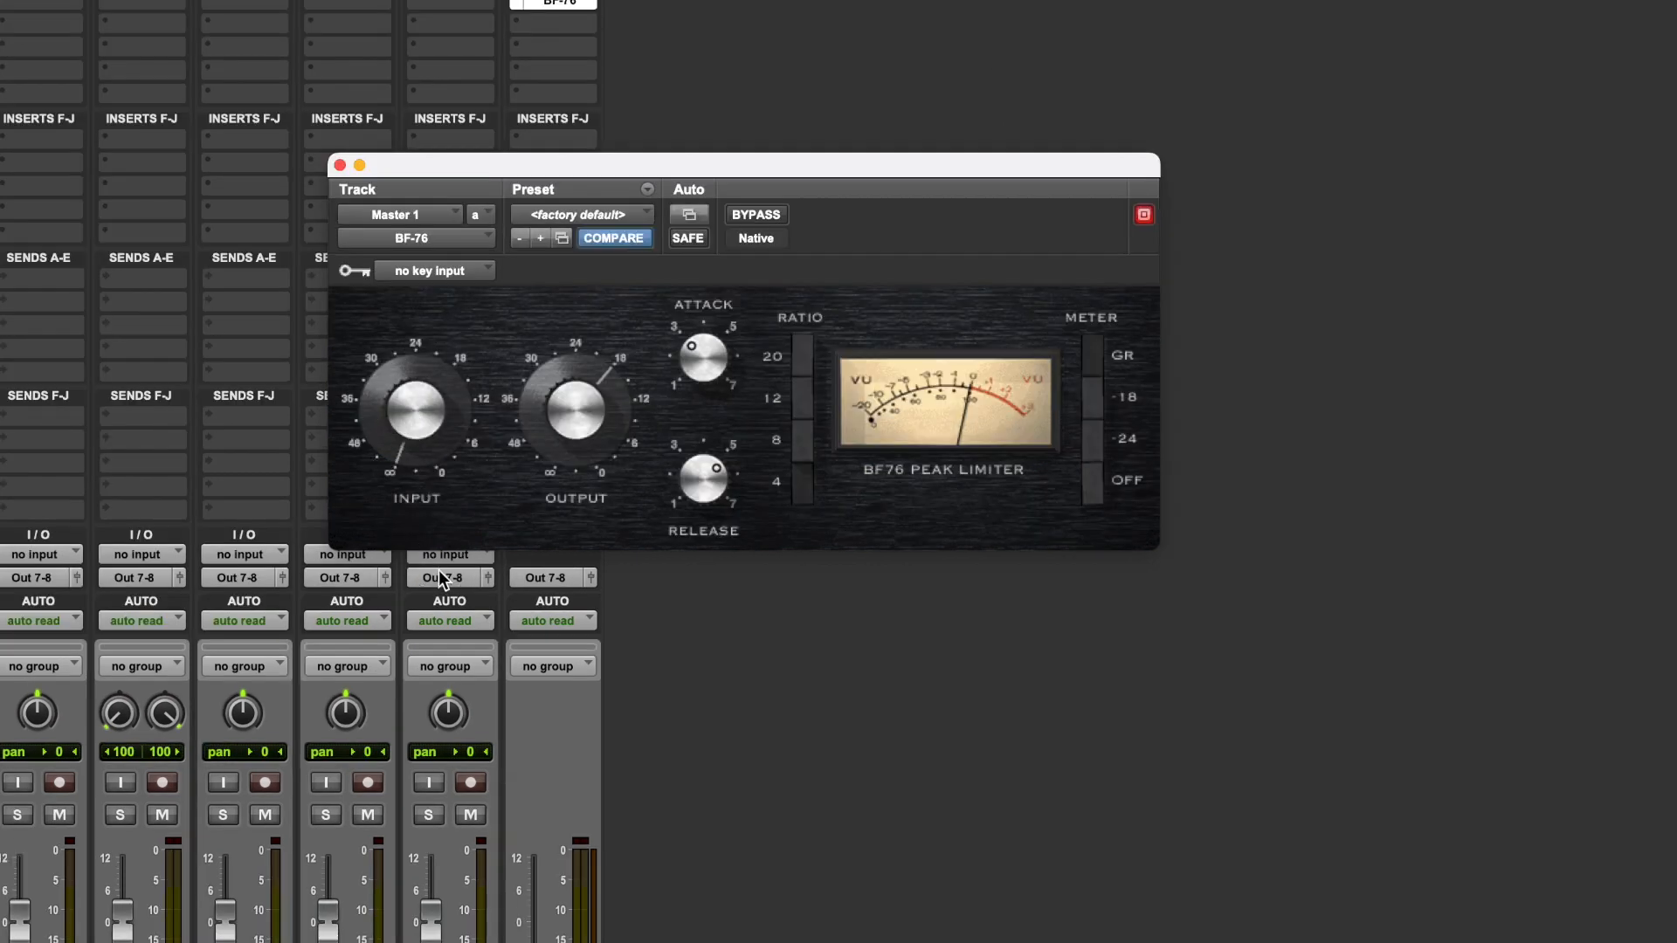
pyautogui.moveTo(381, 392); pyautogui.dragTo(393, 306)
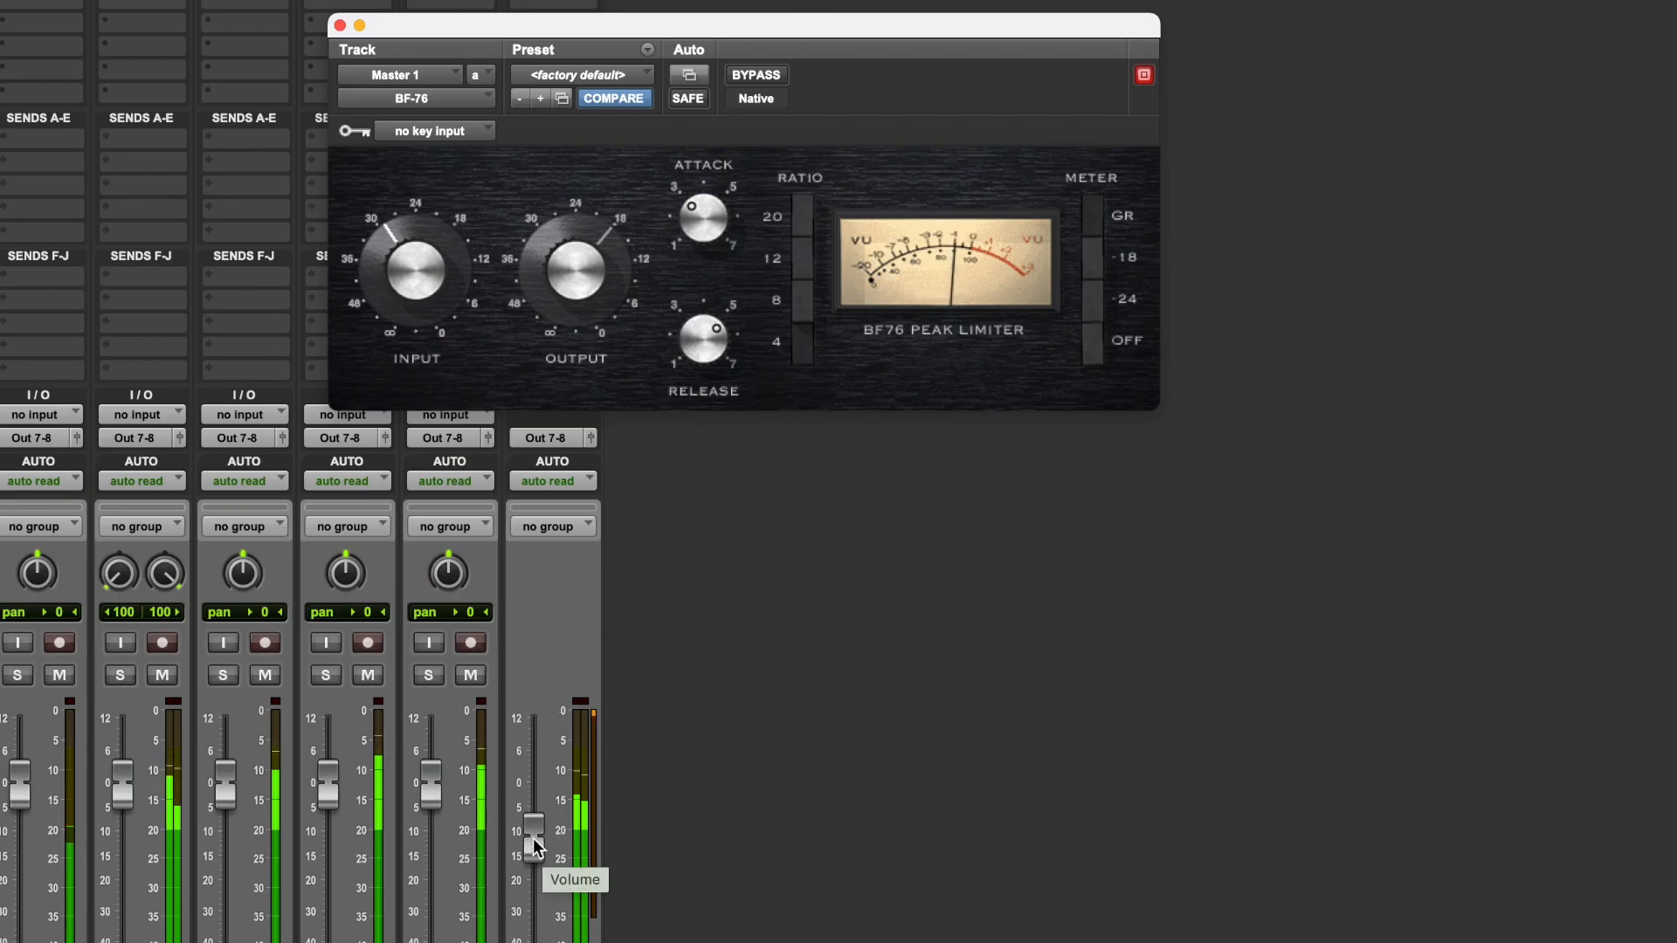
pyautogui.moveTo(539, 855); pyautogui.dragTo(539, 803)
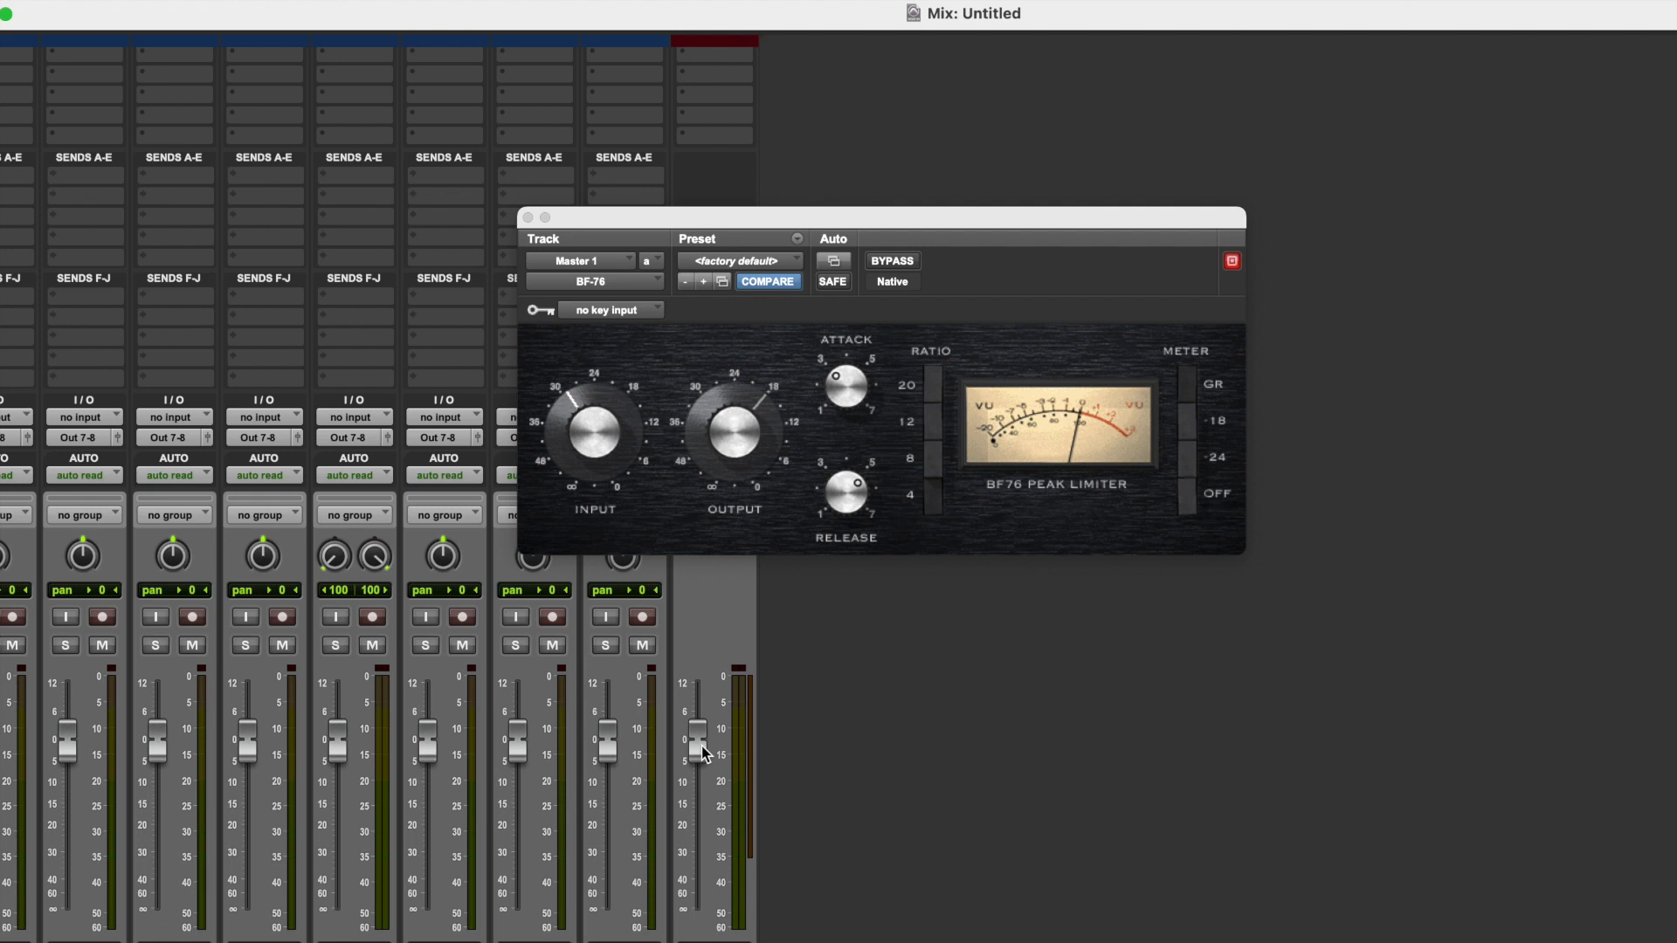
# Close the BF-76 window and remove the plug-in from Master 1's first insert.
pyautogui.click(527, 217)
pyautogui.scroll(5, 850, 187)
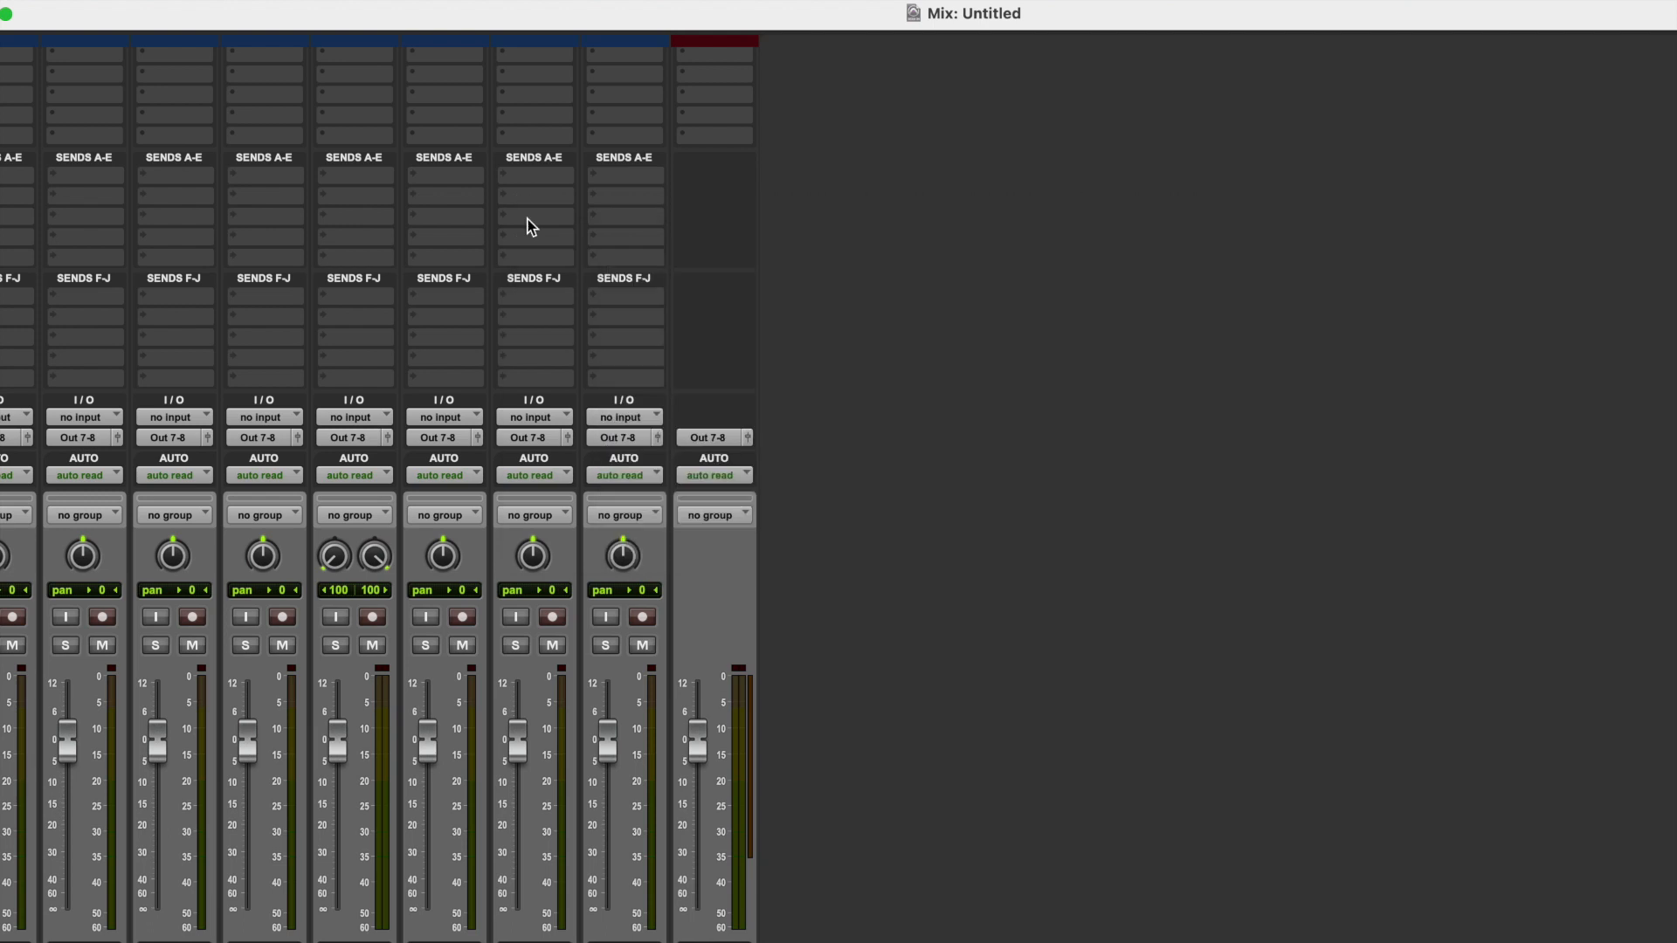
pyautogui.click(686, 74)
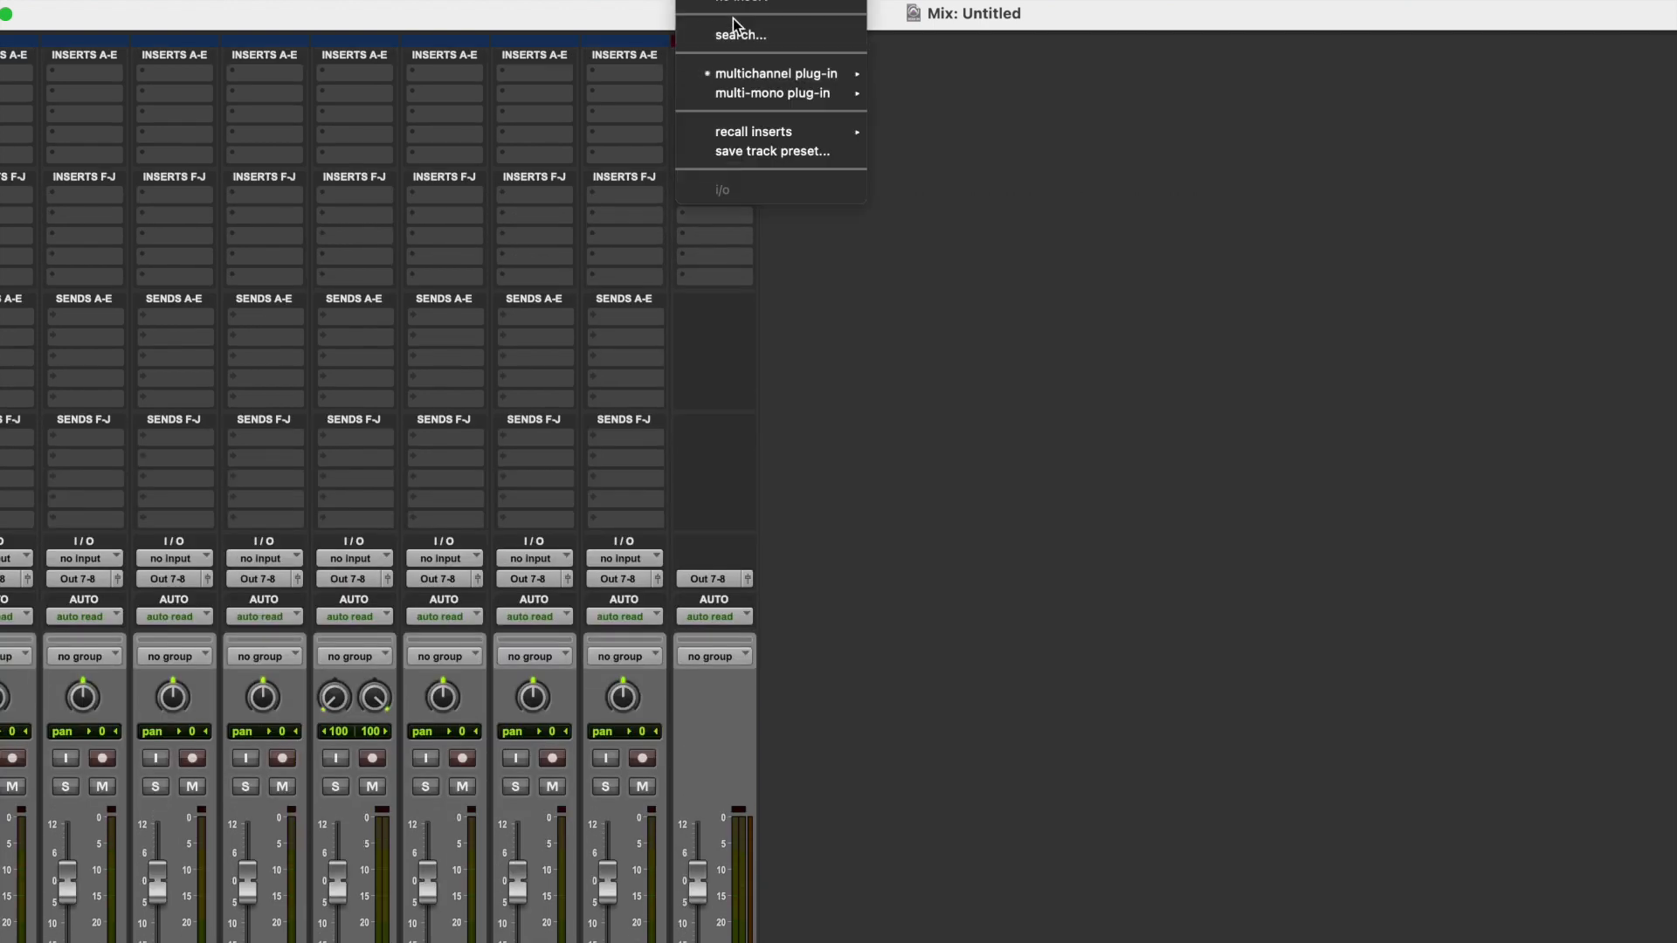
pyautogui.click(742, 11)
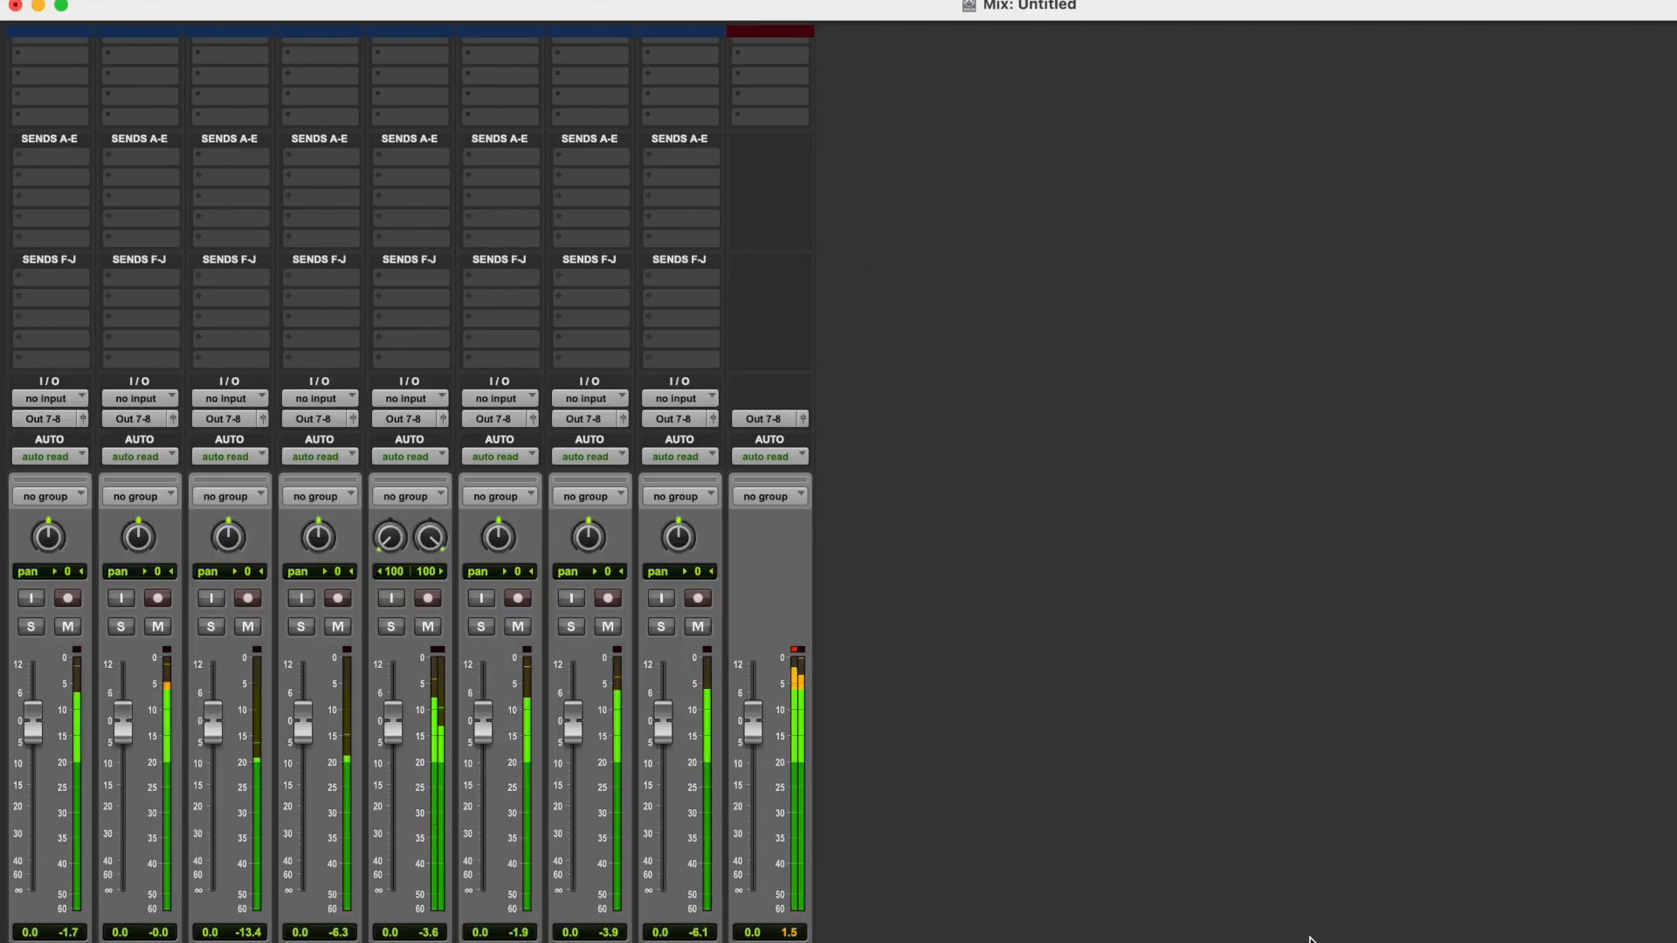
# Lower the Kick fader to about -13.1 dB, Snare.2 to -14.2, Rack tom to -9.7, Floor tom to -13.4 and OH to -14.2.
pyautogui.moveTo(33, 725); pyautogui.dragTo(33, 786)
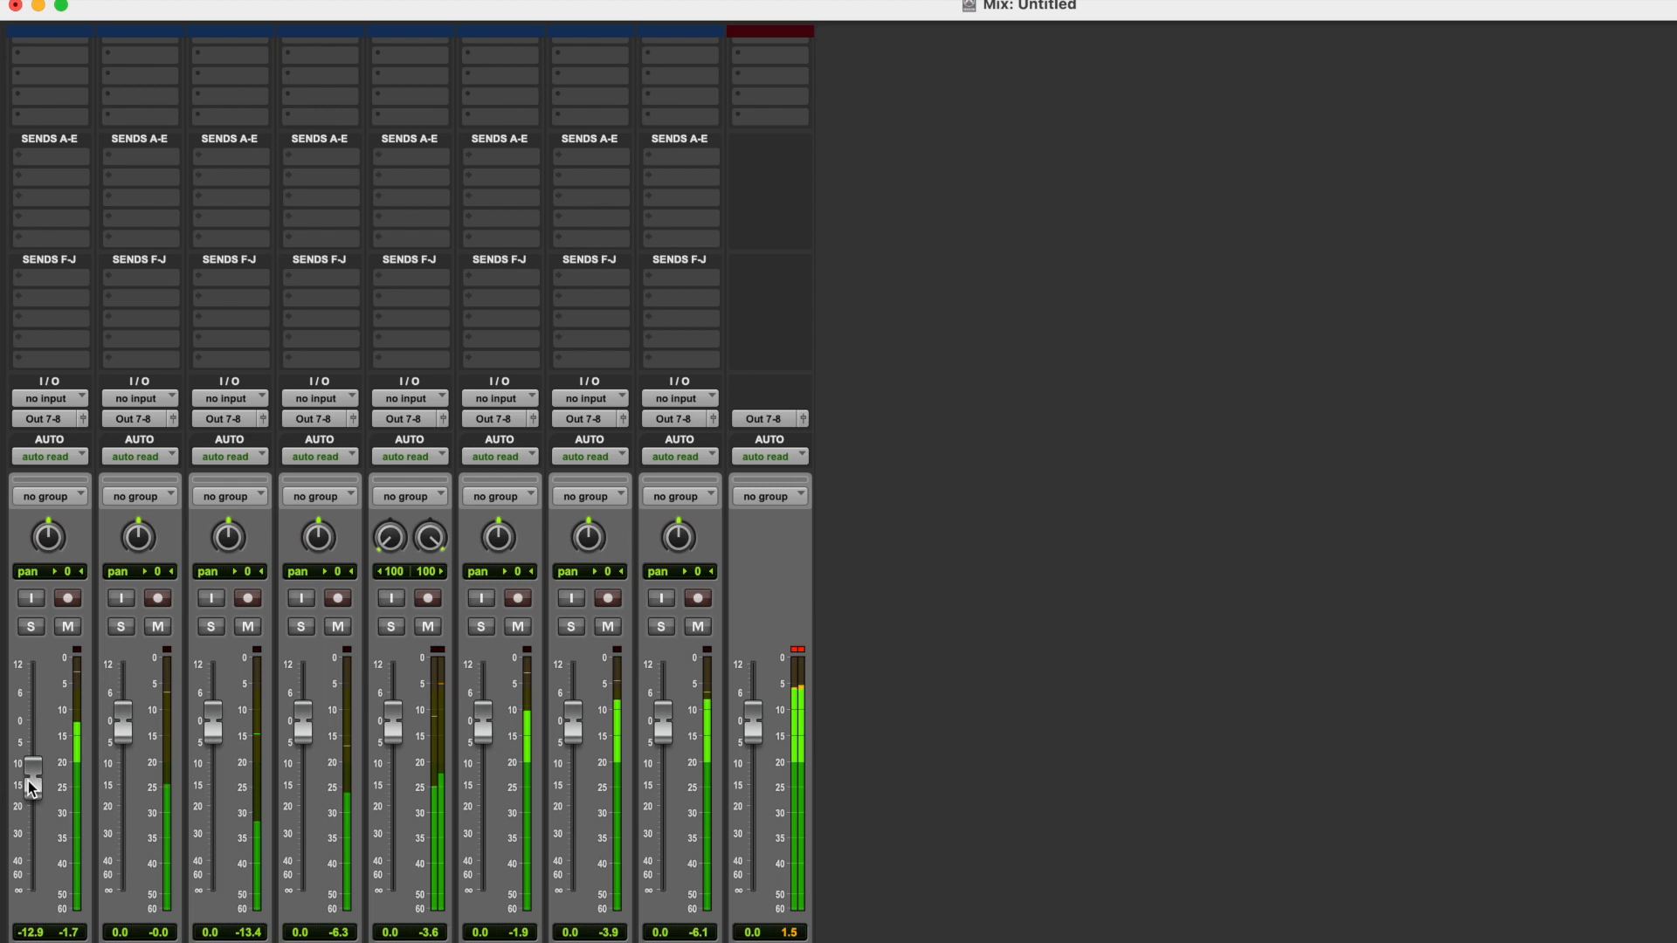
pyautogui.moveTo(122, 725); pyautogui.dragTo(112, 794)
pyautogui.moveTo(213, 721); pyautogui.dragTo(213, 765)
pyautogui.moveTo(305, 736); pyautogui.dragTo(305, 790)
pyautogui.moveTo(393, 736); pyautogui.dragTo(392, 795)
# Lower the Bass fader to about -14.2 dB, Guitar to -15.0 and Vocals.1 to -14.5, and clear the master's clip indicator.
pyautogui.moveTo(483, 723); pyautogui.dragTo(483, 790)
pyautogui.moveTo(577, 721); pyautogui.dragTo(575, 790)
pyautogui.moveTo(664, 721); pyautogui.dragTo(663, 788)
pyautogui.click(797, 650)
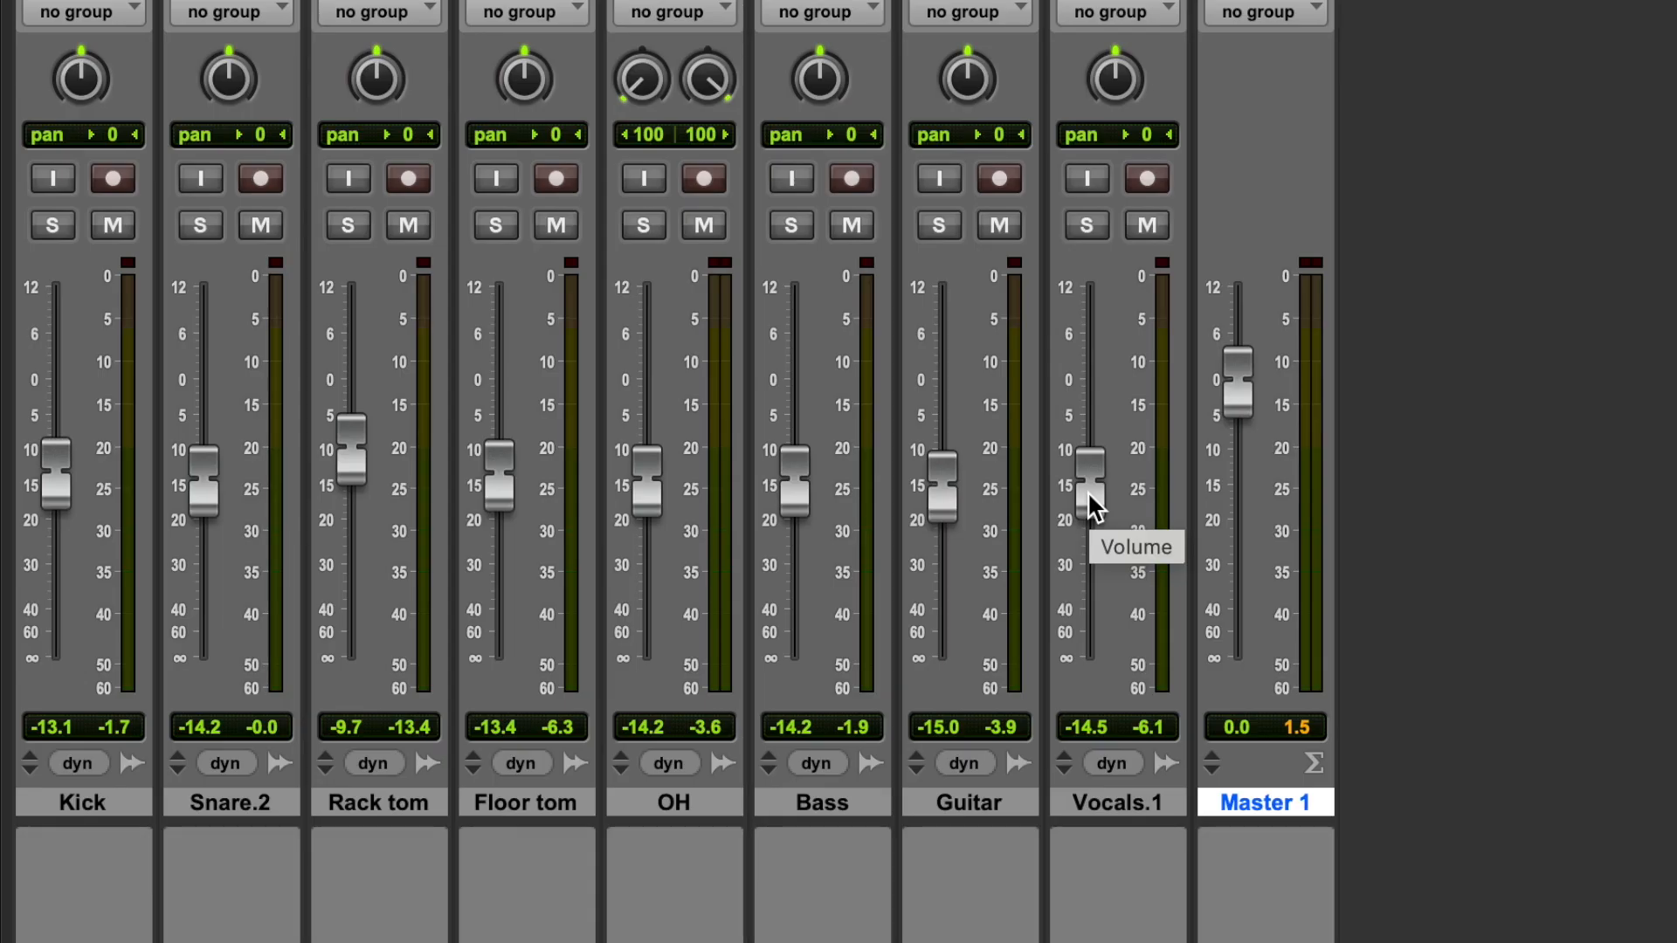
# Compare fader resolution on Vocals.1 by moving it near 0 dB, down to about -38.9 dB, and back up to about -0.6 dB.
pyautogui.keyDown('alt'); pyautogui.click(1095, 499); pyautogui.keyUp('alt')
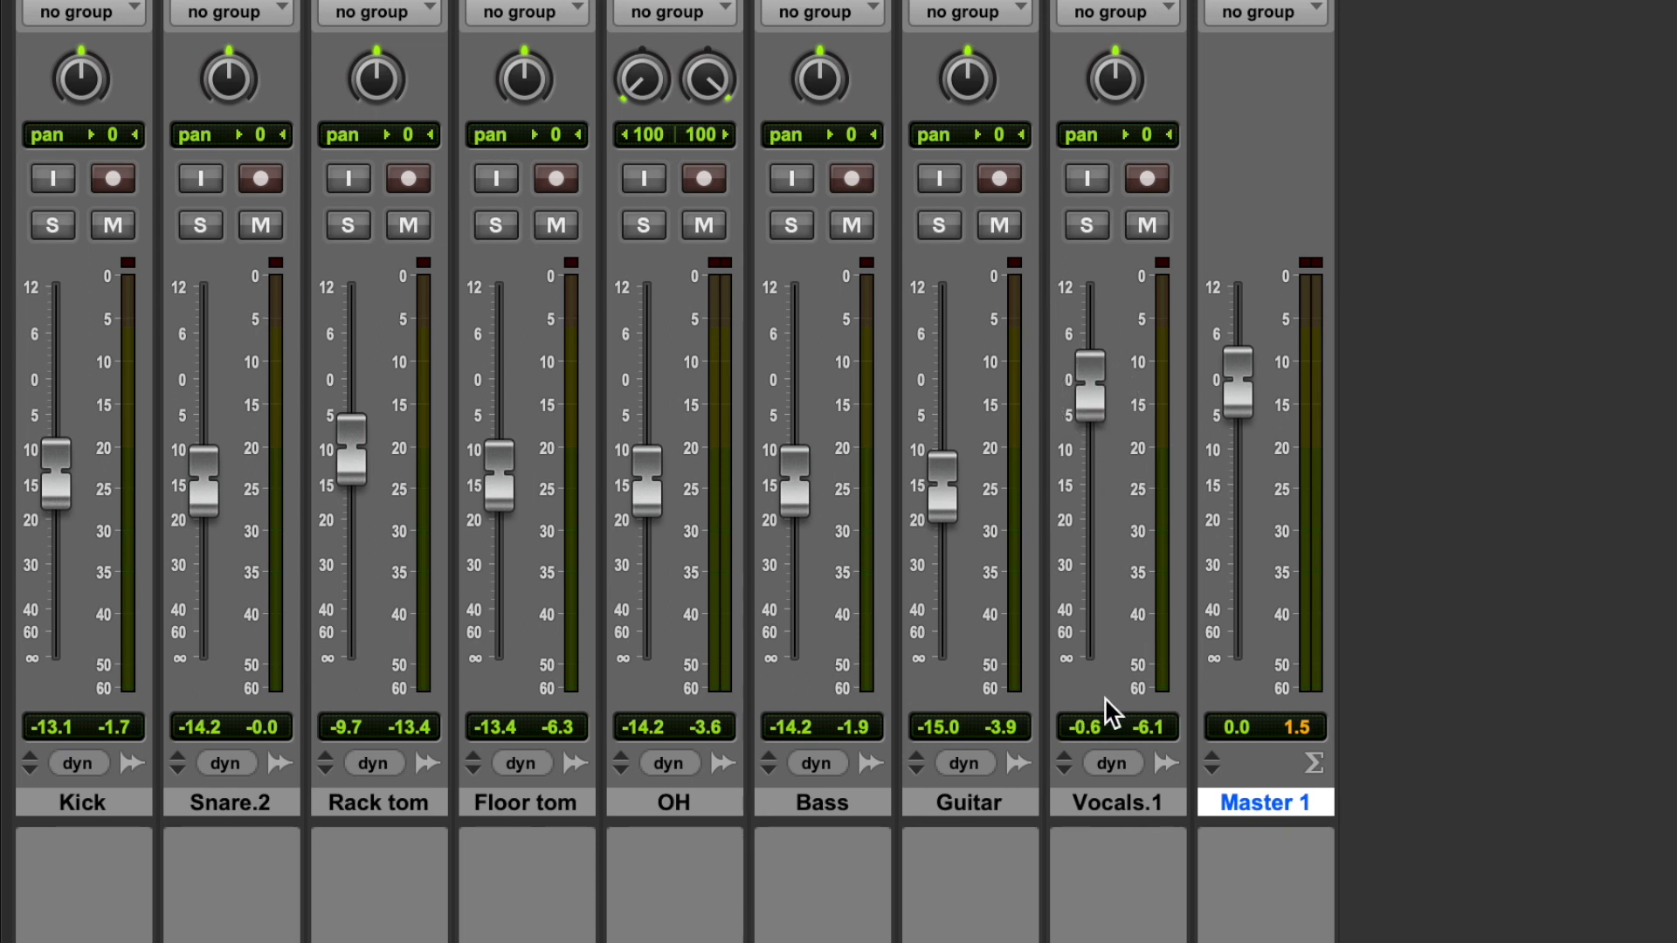
pyautogui.moveTo(1093, 400); pyautogui.dragTo(1092, 380)
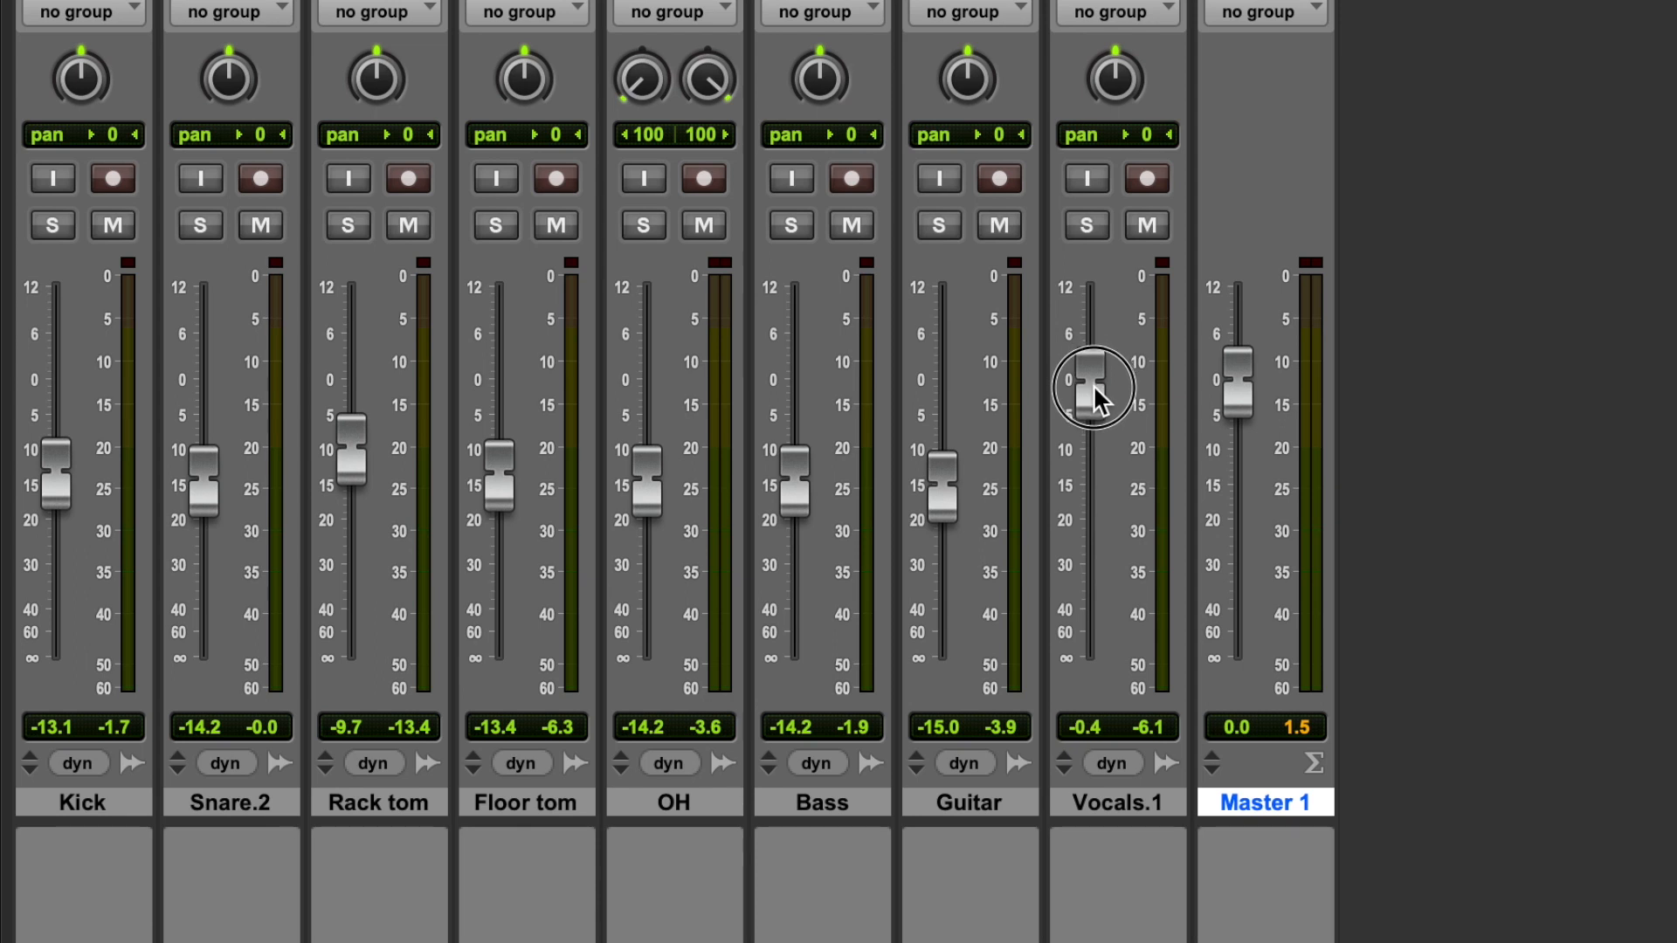
pyautogui.moveTo(1092, 382); pyautogui.dragTo(1090, 405)
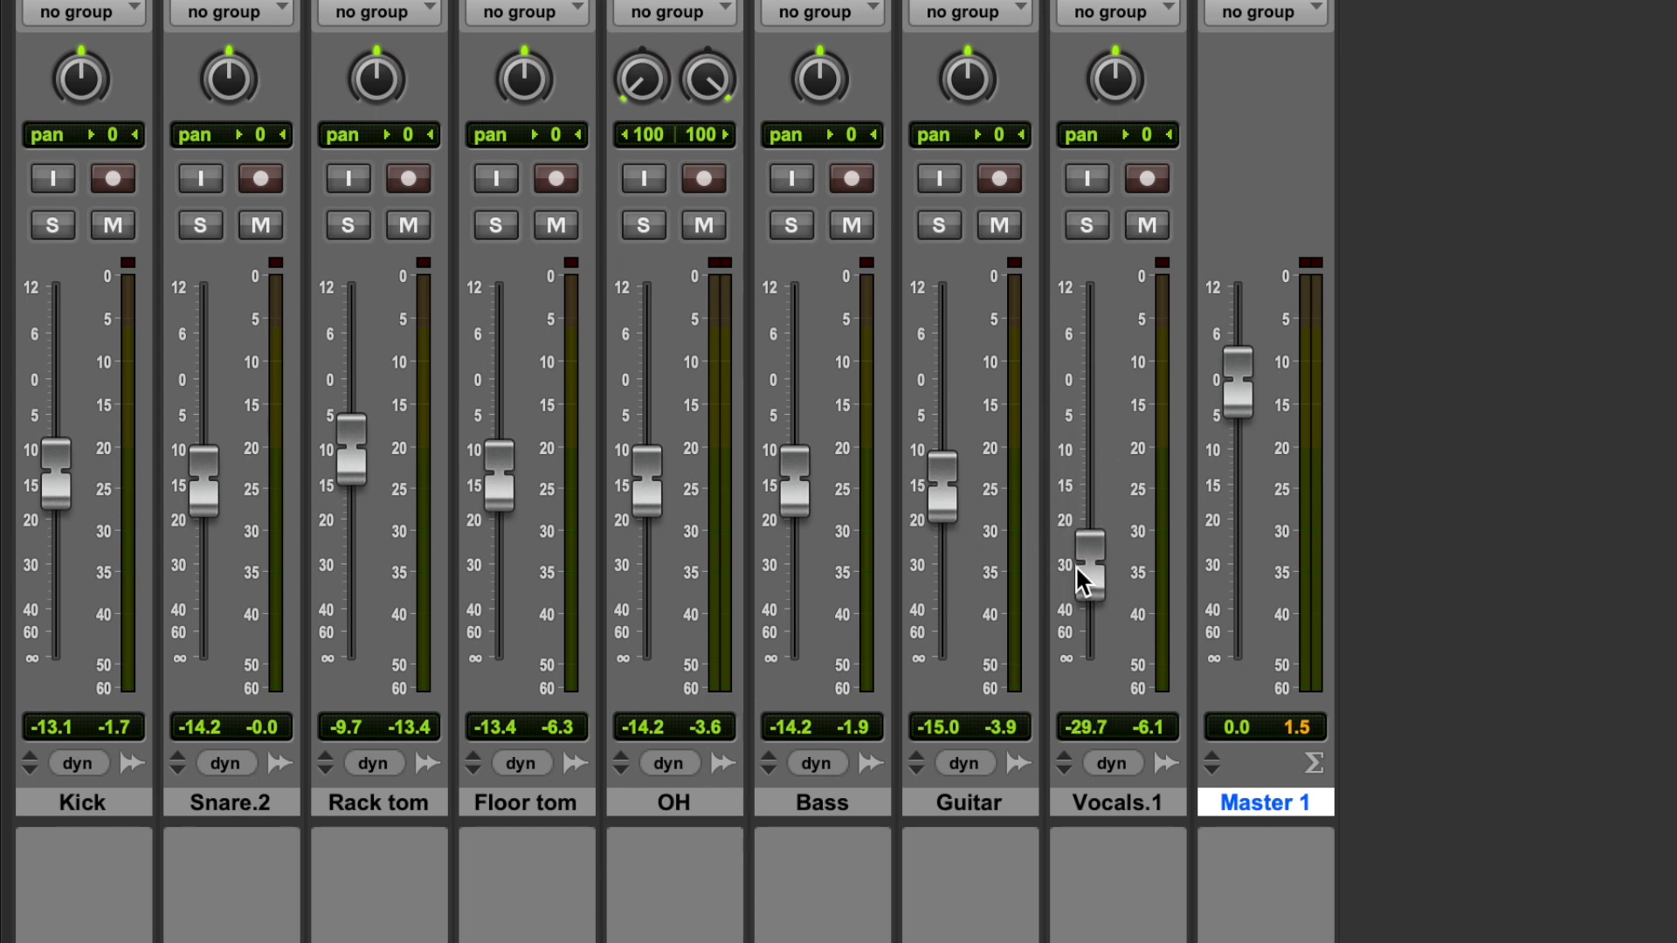
pyautogui.moveTo(1090, 570); pyautogui.dragTo(1090, 578)
pyautogui.moveTo(1089, 579); pyautogui.dragTo(1131, 611)
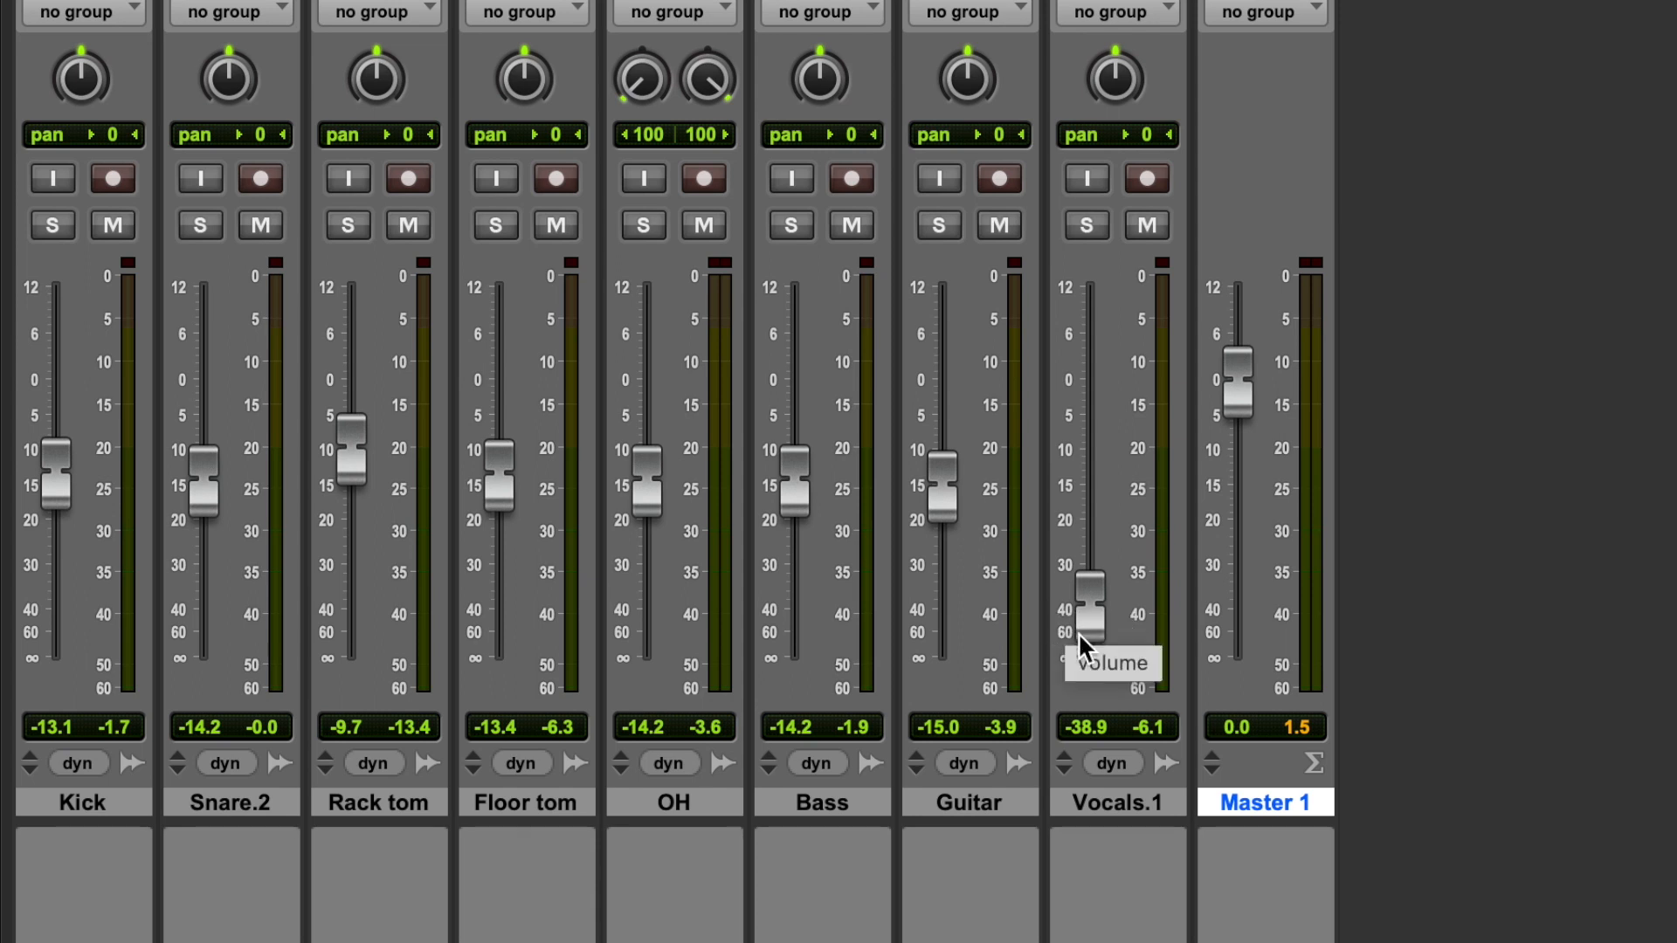
pyautogui.moveTo(1088, 610); pyautogui.dragTo(1078, 389)
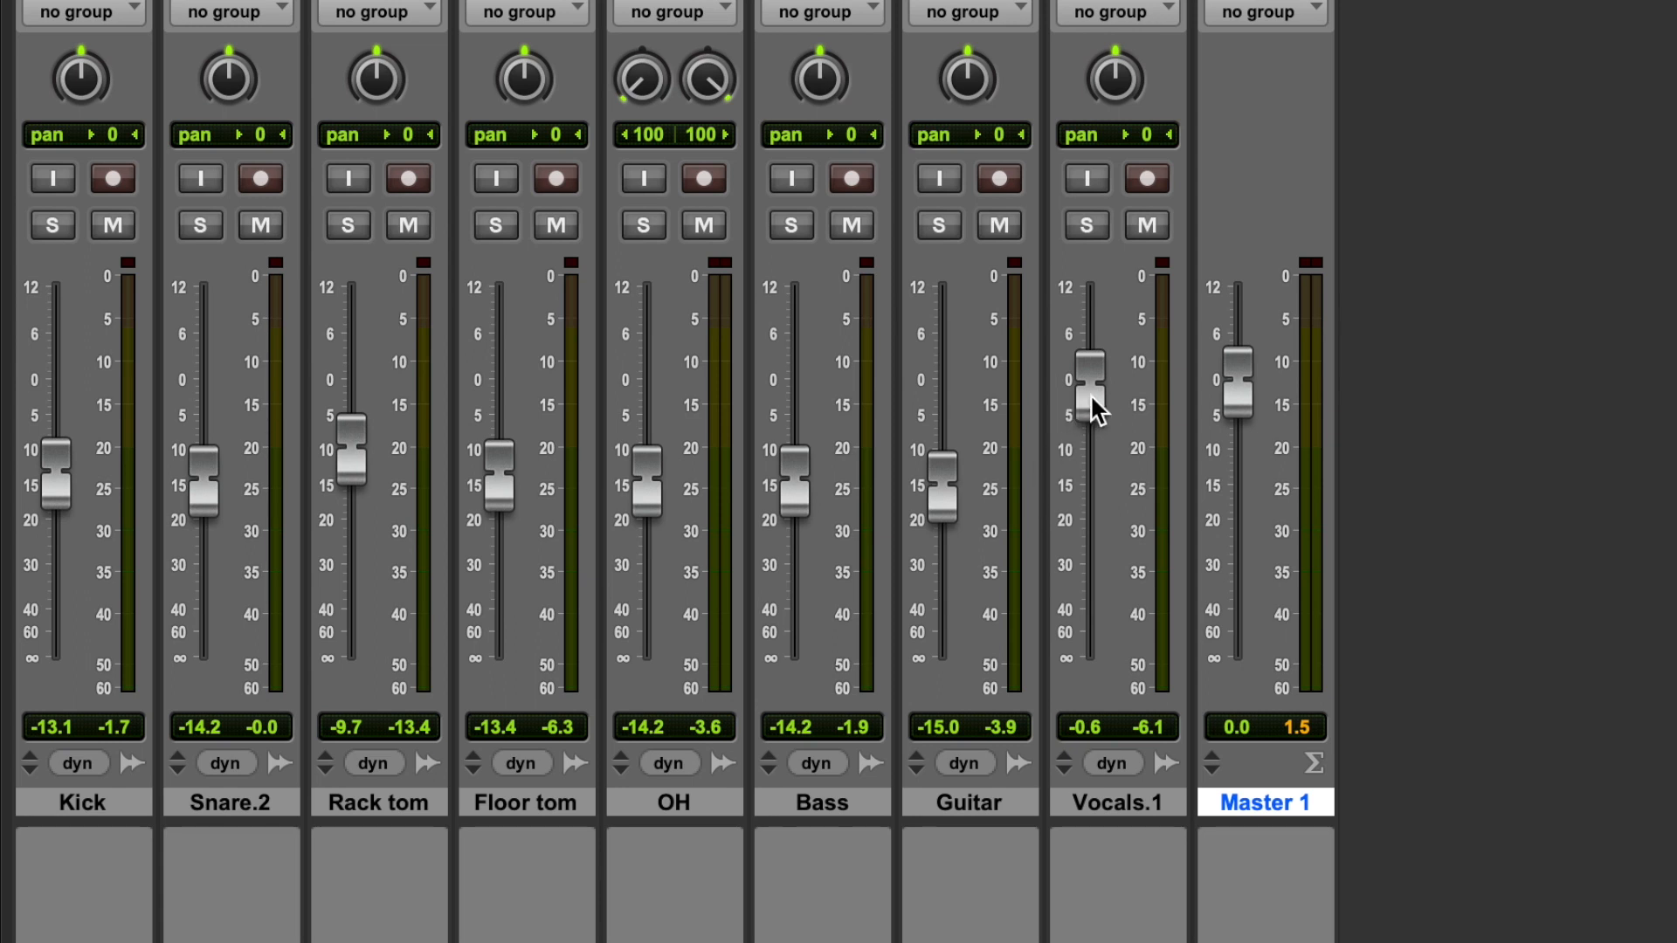
# Reset all eight track faders, from Vocals.1 back to Kick, to their default 0.0 dB.
pyautogui.keyDown('alt'); pyautogui.click(1090, 395); pyautogui.keyUp('alt')
pyautogui.keyDown('alt'); pyautogui.click(943, 514); pyautogui.keyUp('alt')
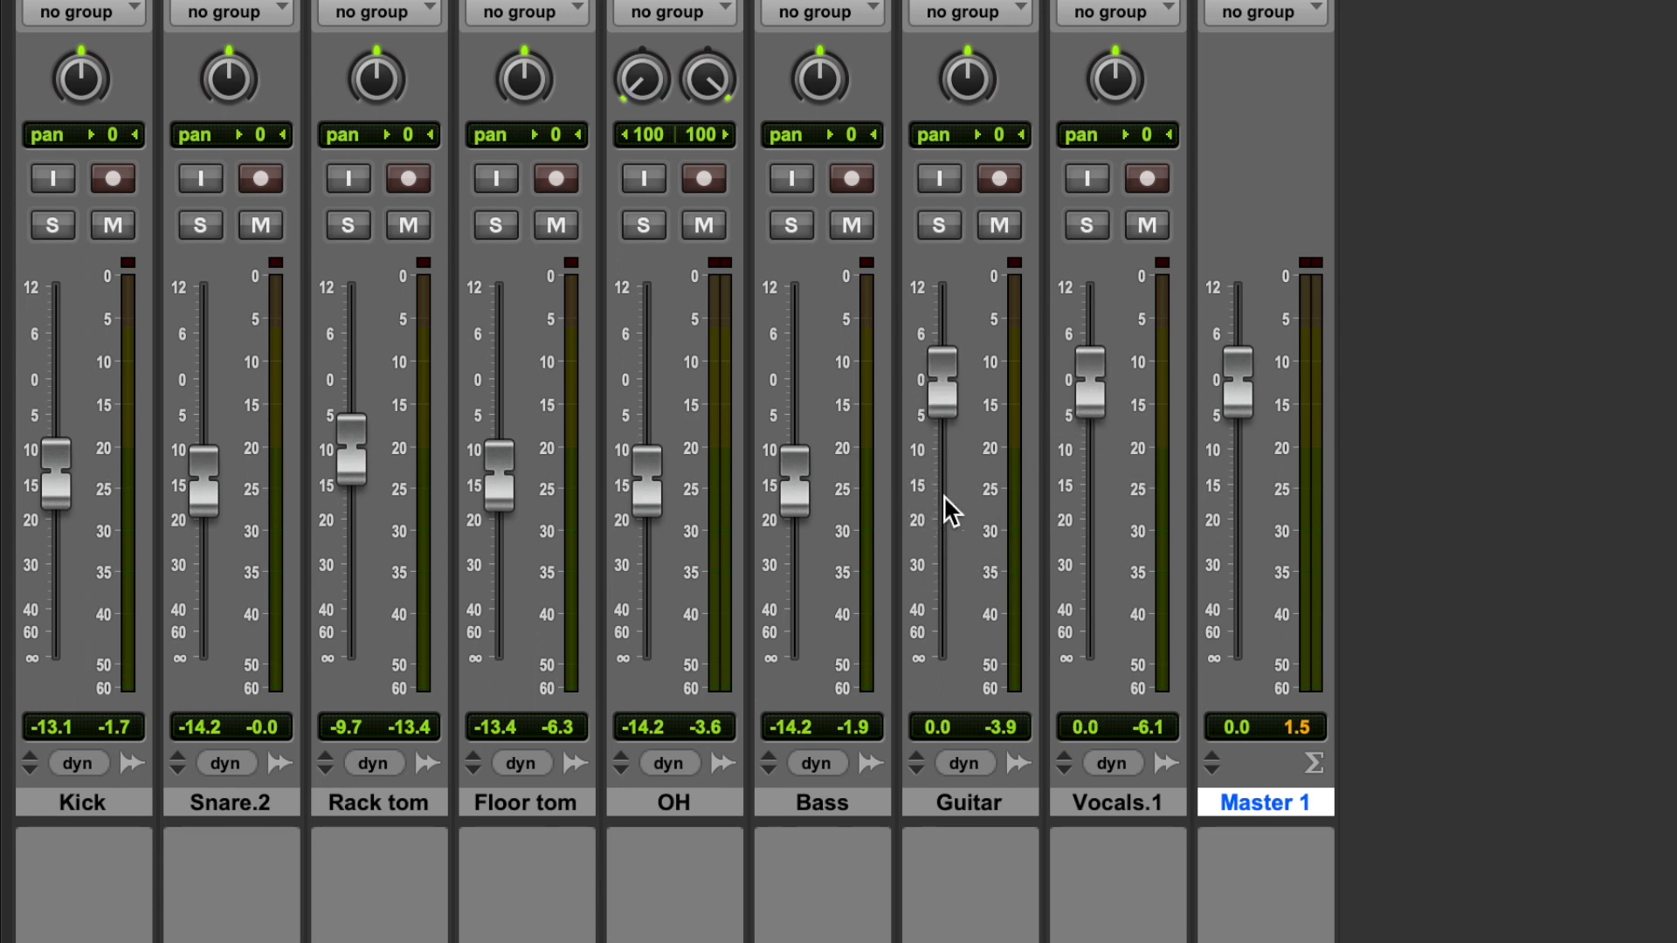
pyautogui.keyDown('alt'); pyautogui.click(795, 482); pyautogui.keyUp('alt')
pyautogui.keyDown('alt'); pyautogui.click(647, 470); pyautogui.keyUp('alt')
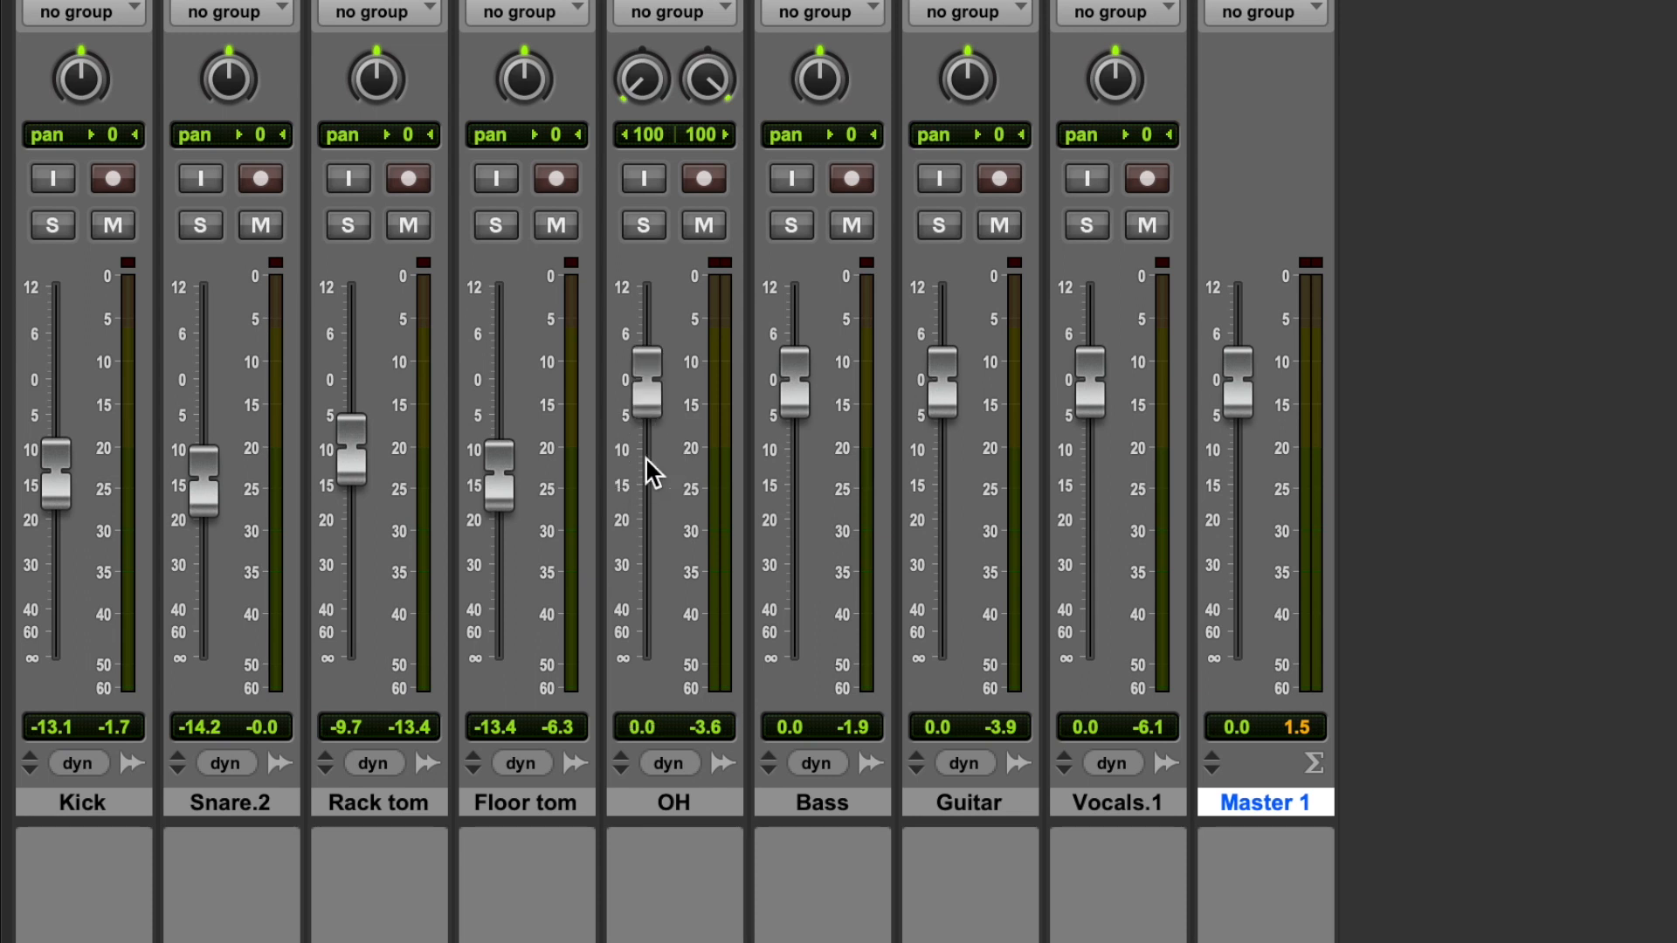
pyautogui.keyDown('alt'); pyautogui.click(501, 449); pyautogui.keyUp('alt')
pyautogui.keyDown('alt'); pyautogui.click(352, 445); pyautogui.keyUp('alt')
pyautogui.keyDown('alt'); pyautogui.click(206, 476); pyautogui.keyUp('alt')
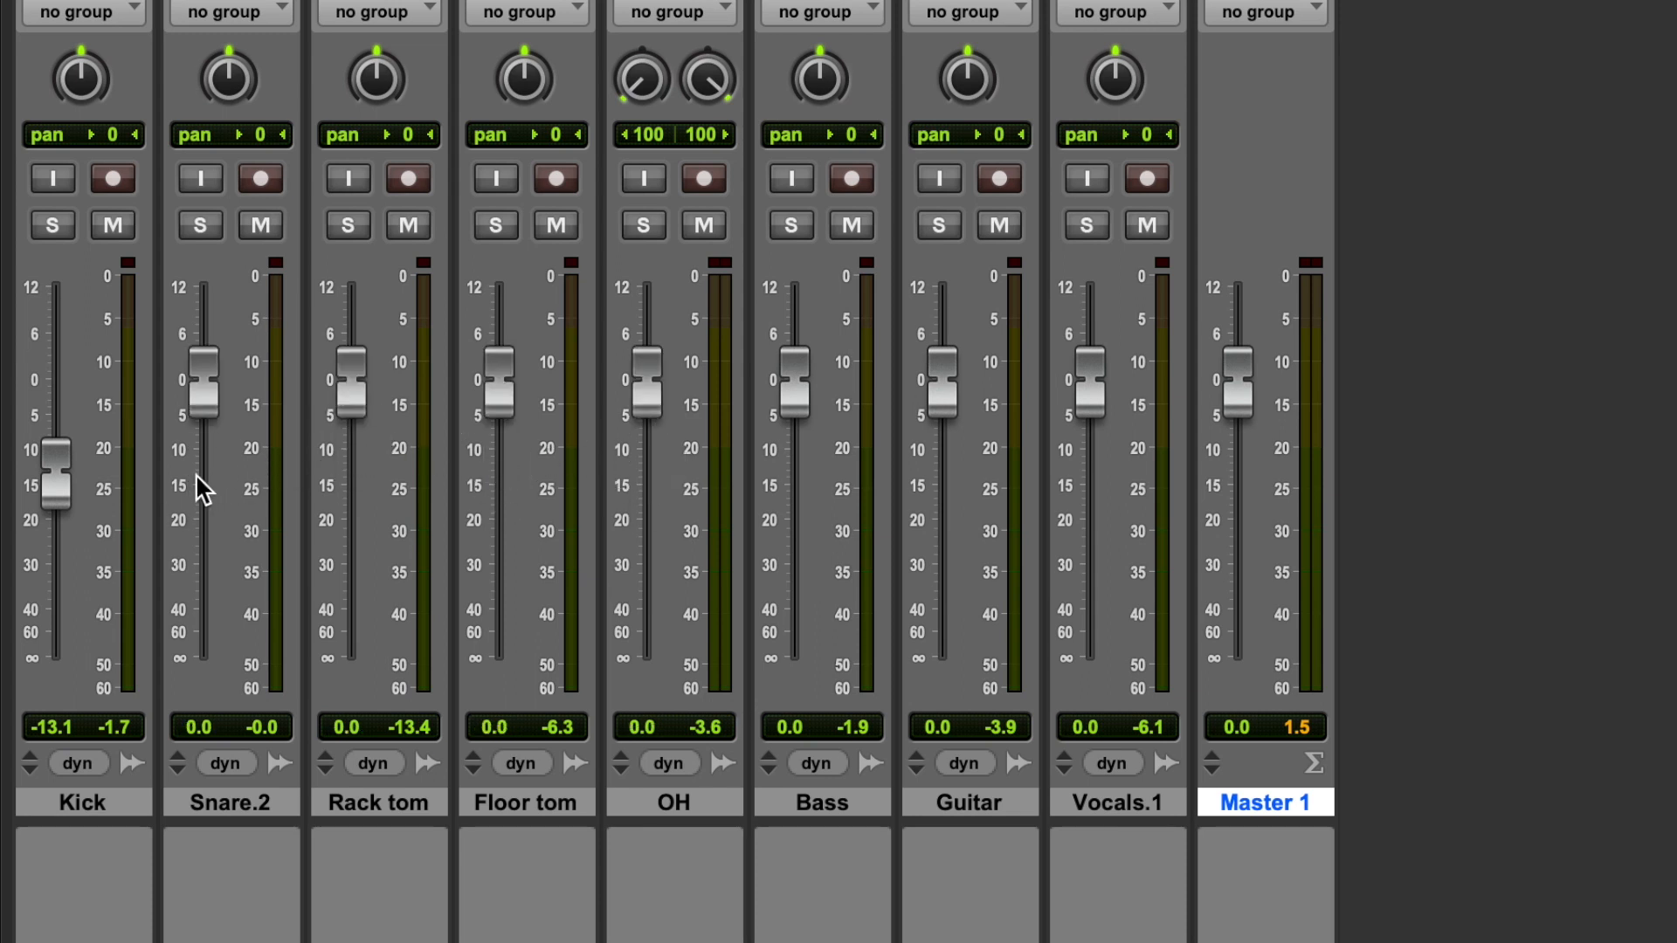
pyautogui.keyDown('alt'); pyautogui.click(54, 489); pyautogui.keyUp('alt')
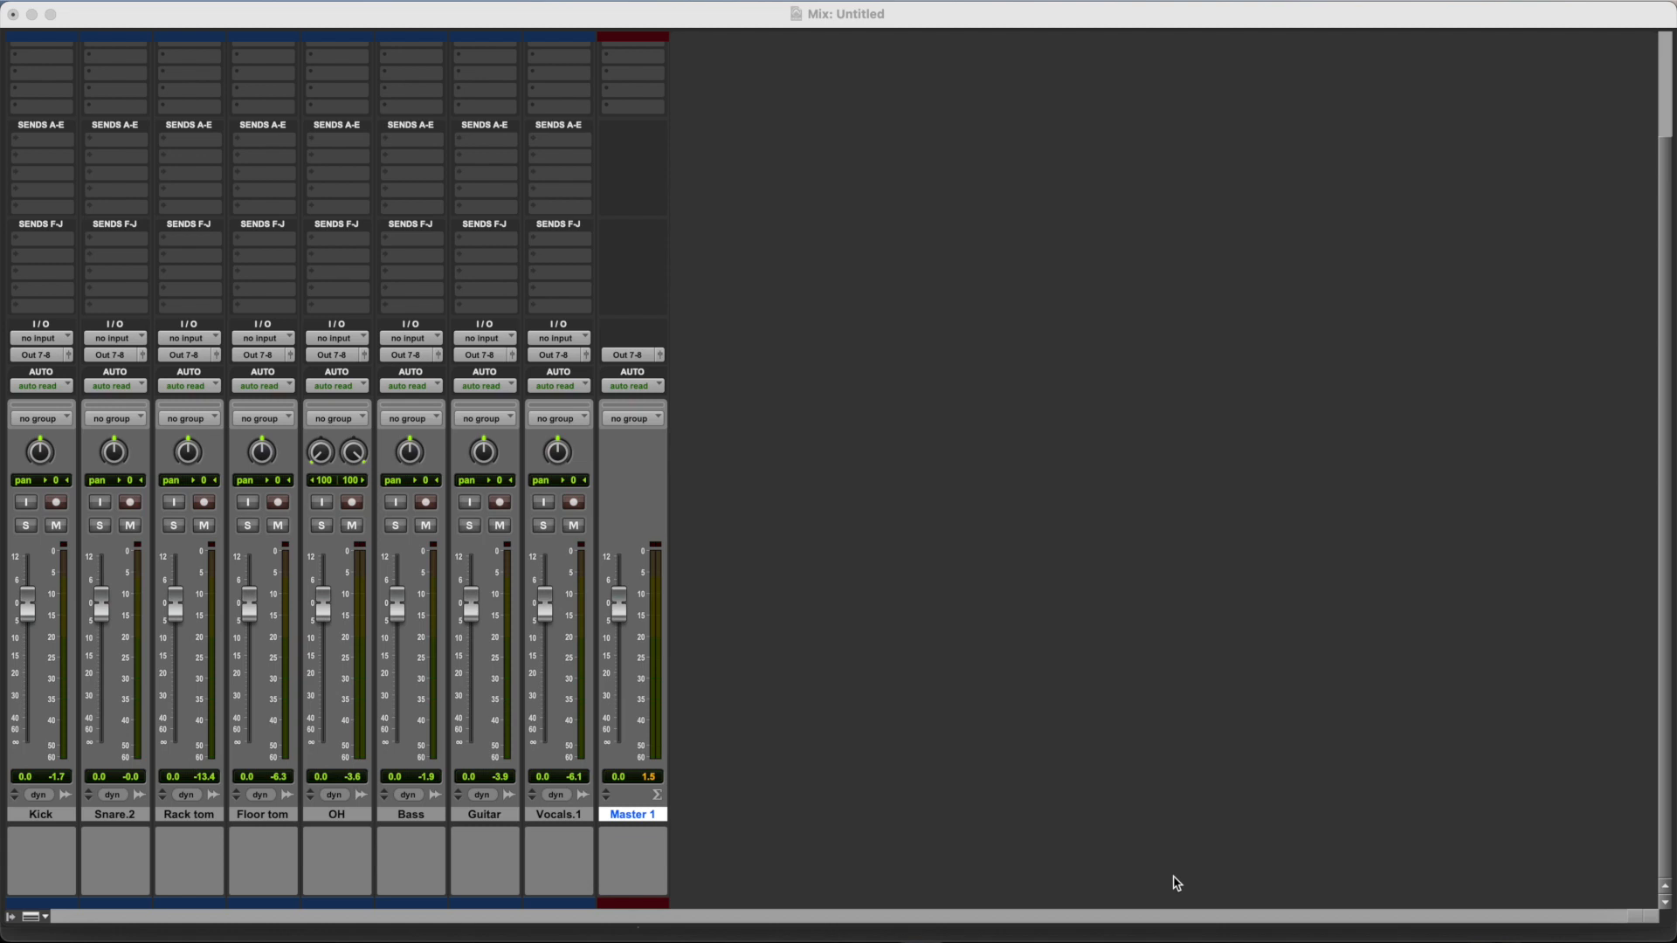
# Insert the mono Trim plug-in in the first insert slot of the Kick track.
pyautogui.scroll(2, 969, 471)
pyautogui.click(36, 67)
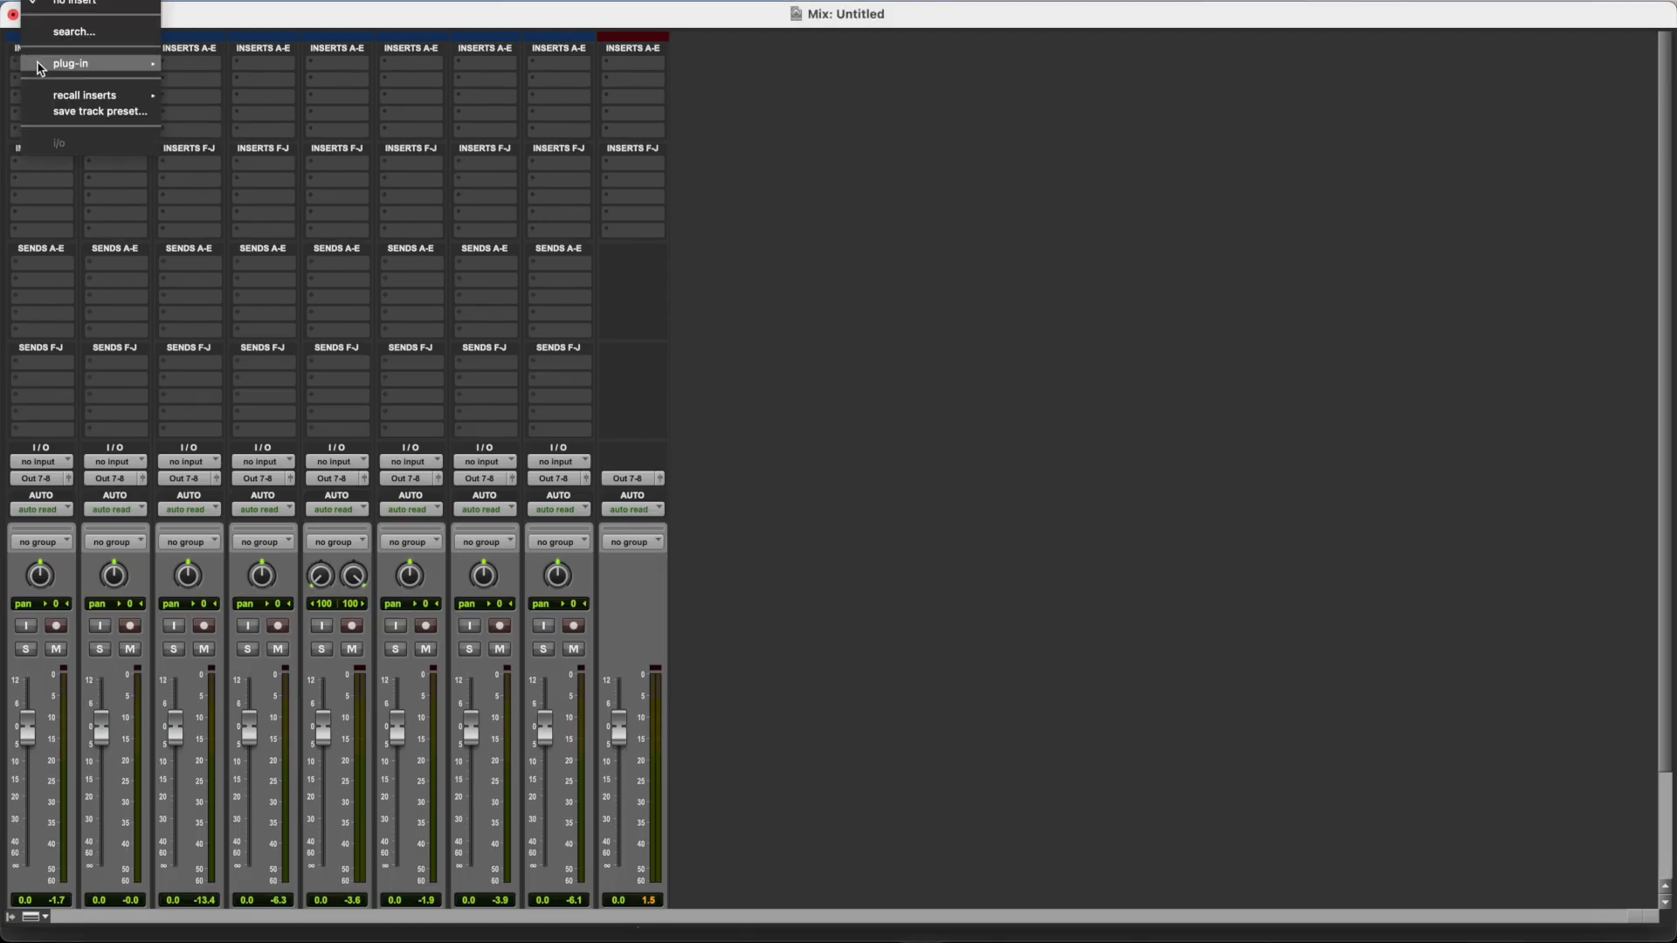
pyautogui.moveTo(40, 69)
pyautogui.moveTo(252, 249)
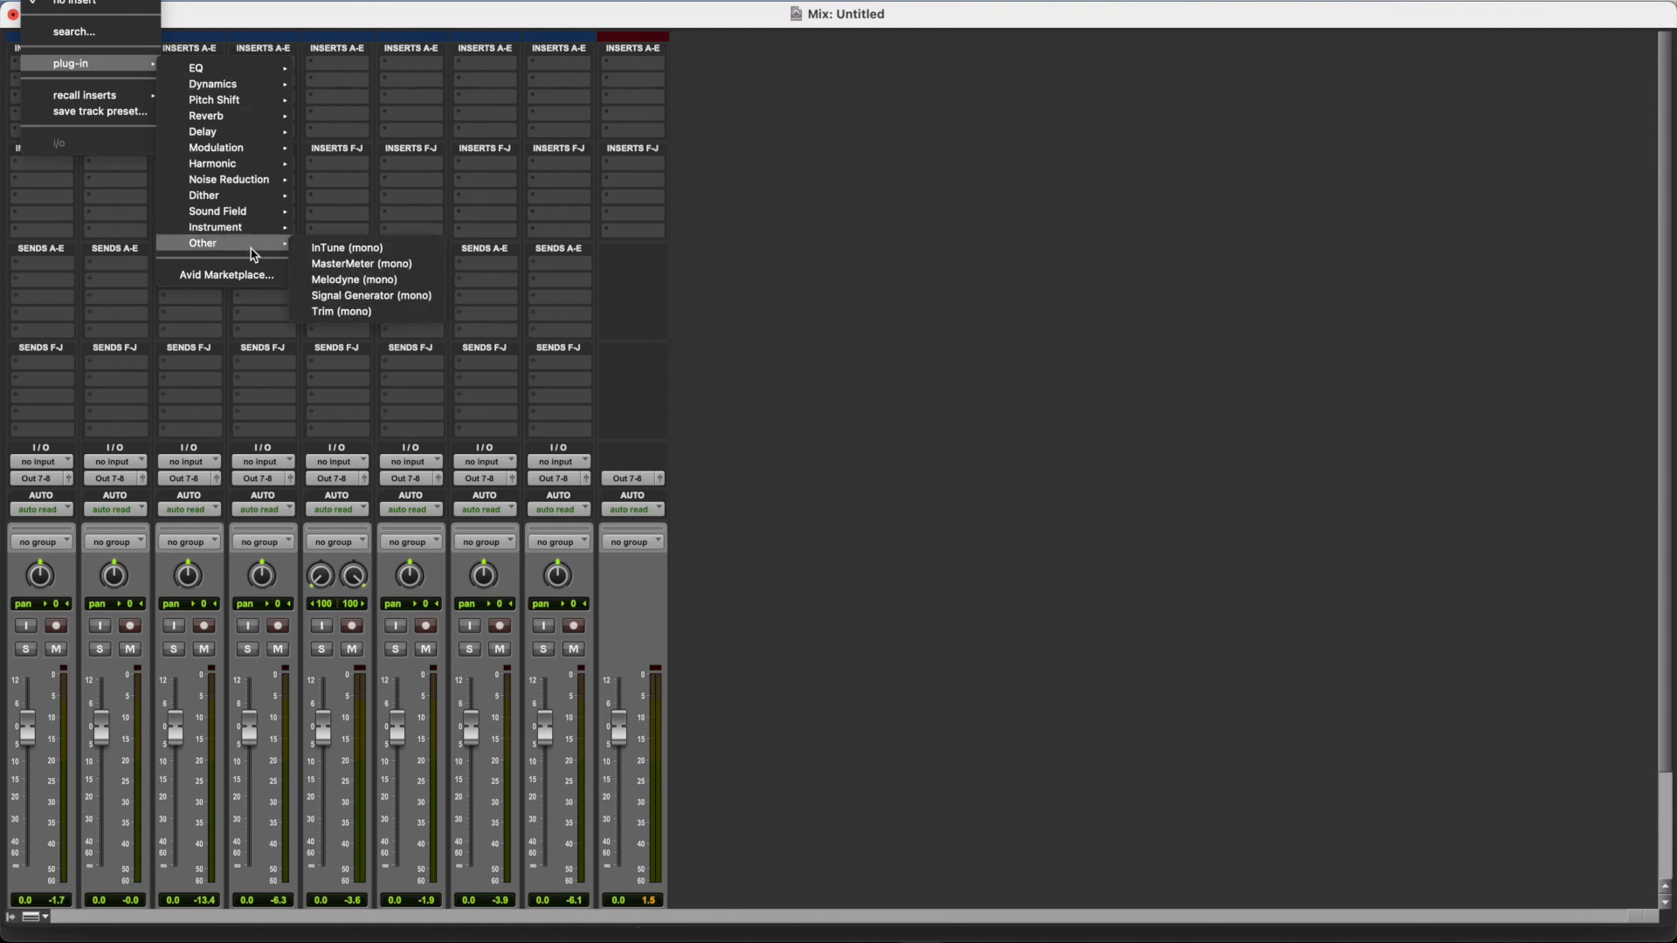
pyautogui.click(361, 312)
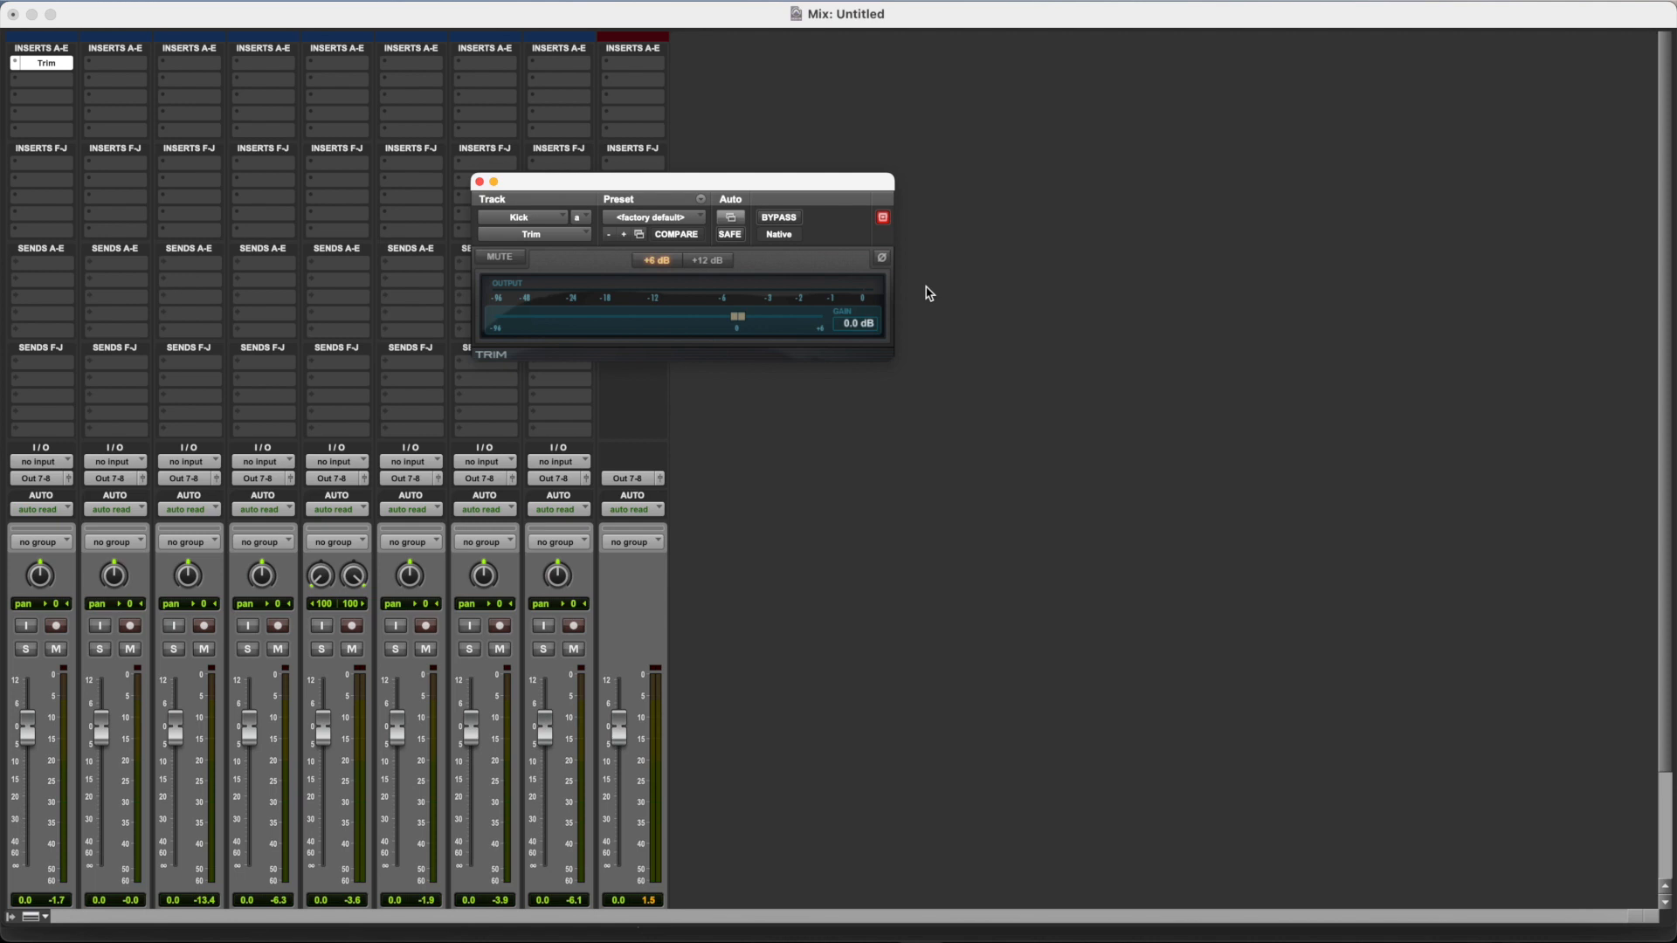
# Set the Kick track's Trim gain to -10 dB and close the plug-in window.
pyautogui.moveTo(738, 318); pyautogui.dragTo(685, 333)
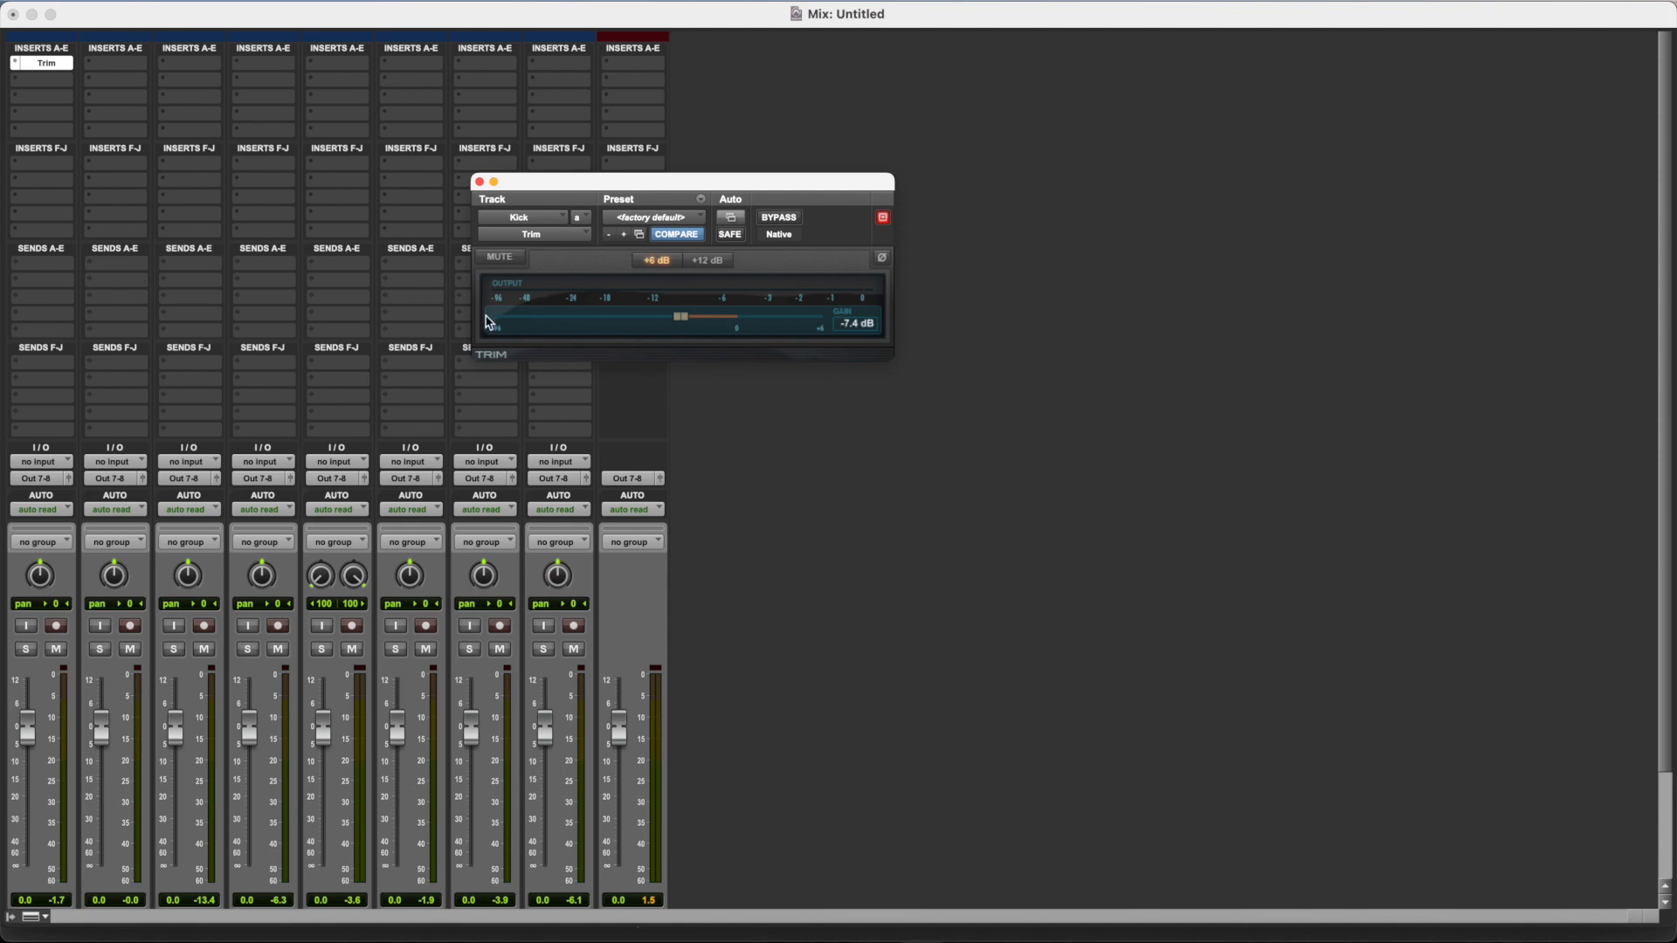
pyautogui.click(851, 325)
pyautogui.press('BackSpace')
pyautogui.press('BackSpace')
pyautogui.press('BackSpace')
pyautogui.write('10')
pyautogui.press('Return')
pyautogui.click(481, 183)
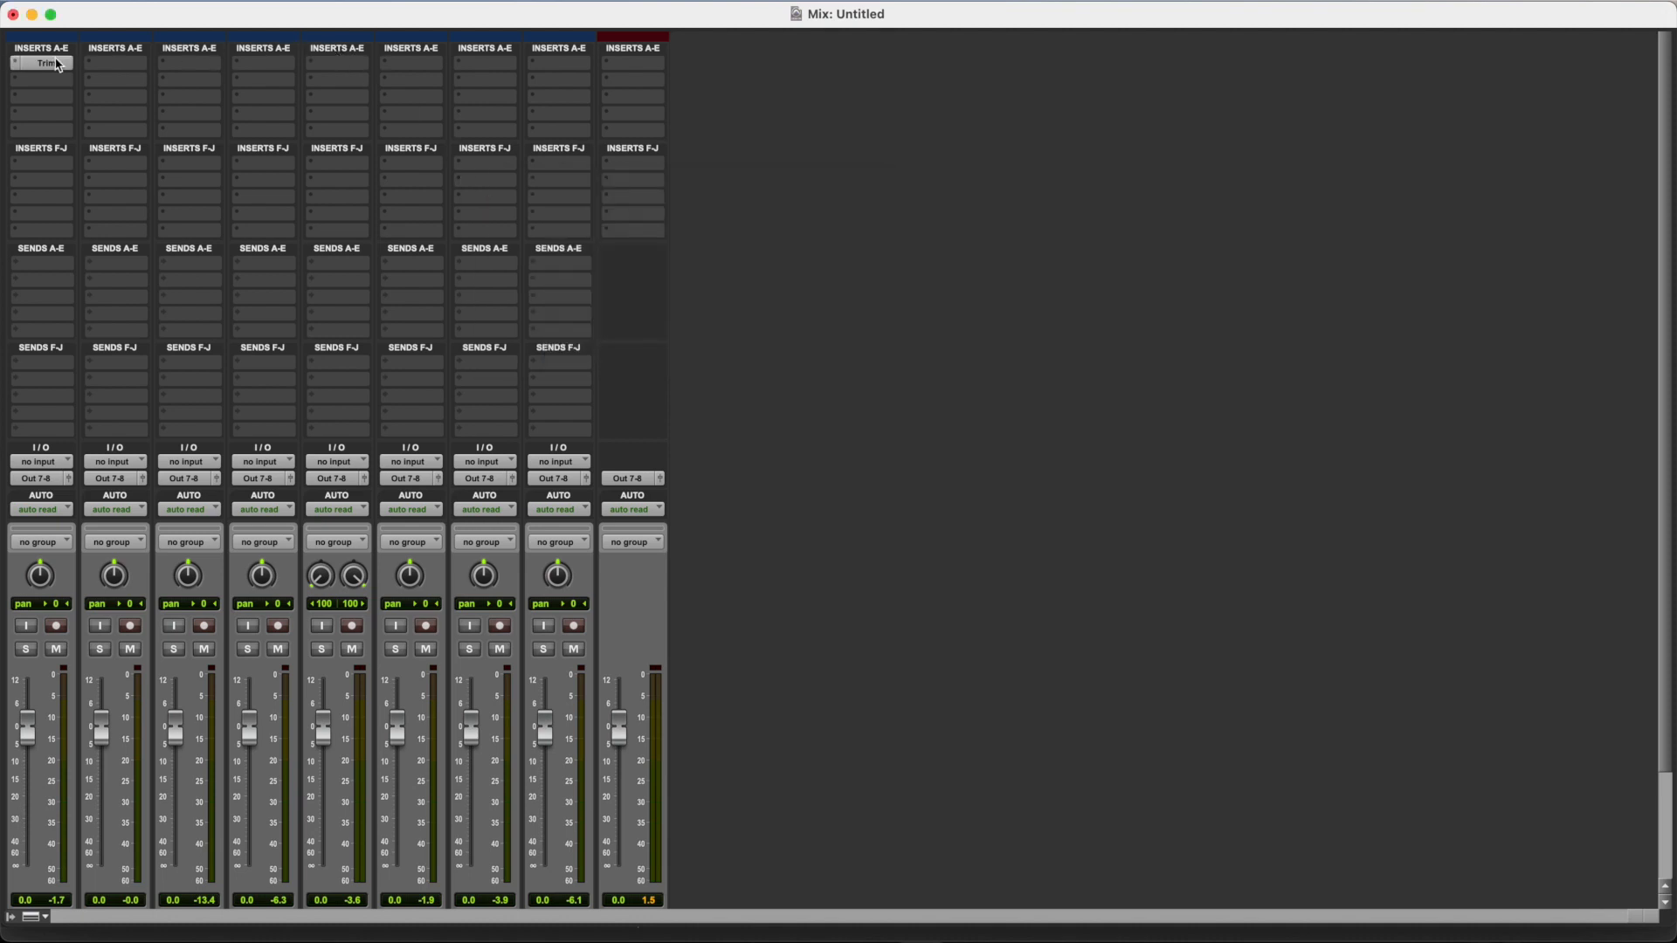
# Copy the Kick's Trim insert to the first insert slot of the other tracks, through Vocals.1.
pyautogui.click(104, 65)
pyautogui.moveTo(104, 67); pyautogui.dragTo(551, 72)
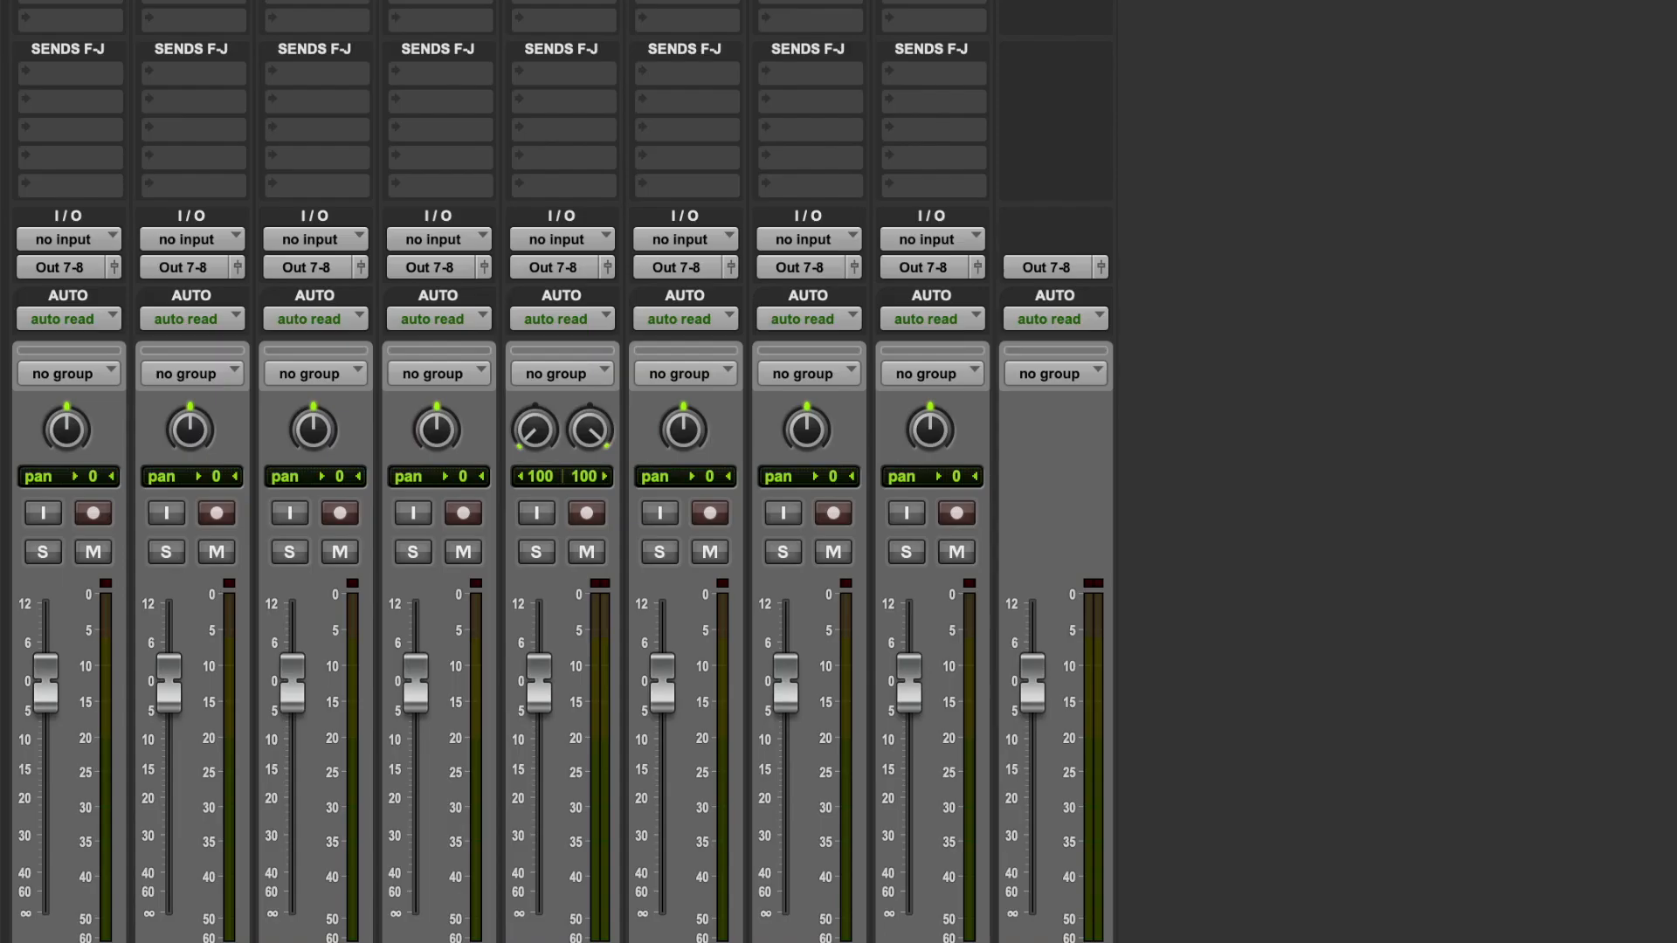
# Play the session, pull the Kick fader slightly below 0 dB, and hold the master fader at about 0 dB.
pyautogui.press('space')
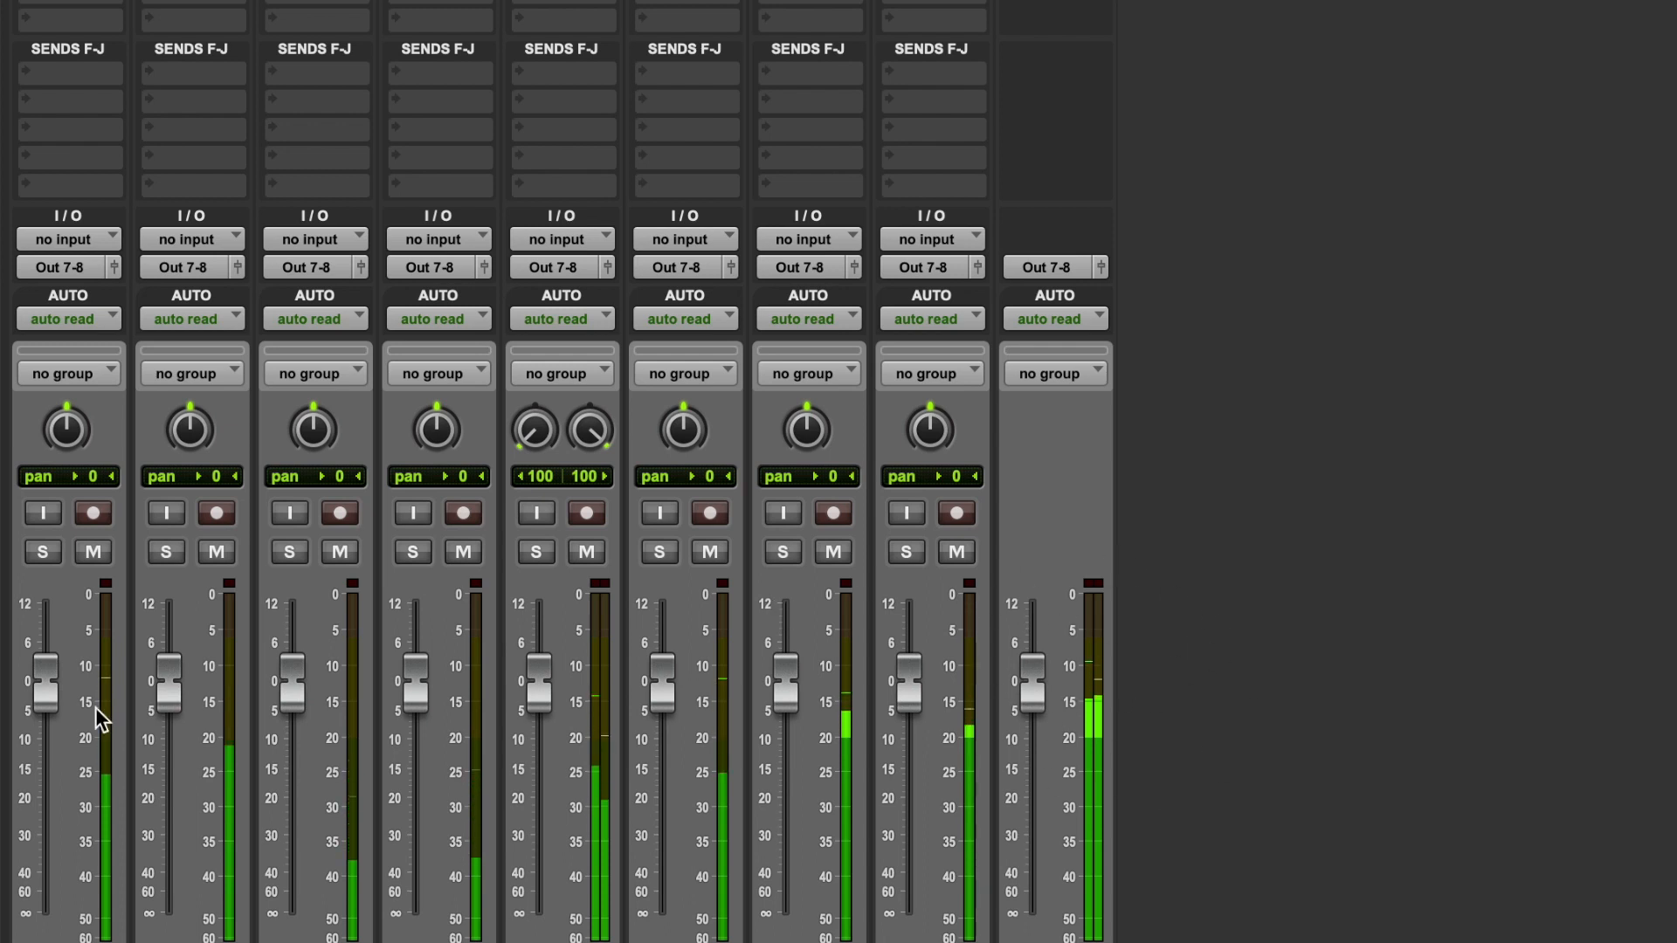
pyautogui.moveTo(50, 709)
pyautogui.mouseDown()
pyautogui.moveTo(45, 681)
pyautogui.moveTo(48, 703)
pyautogui.mouseUp()
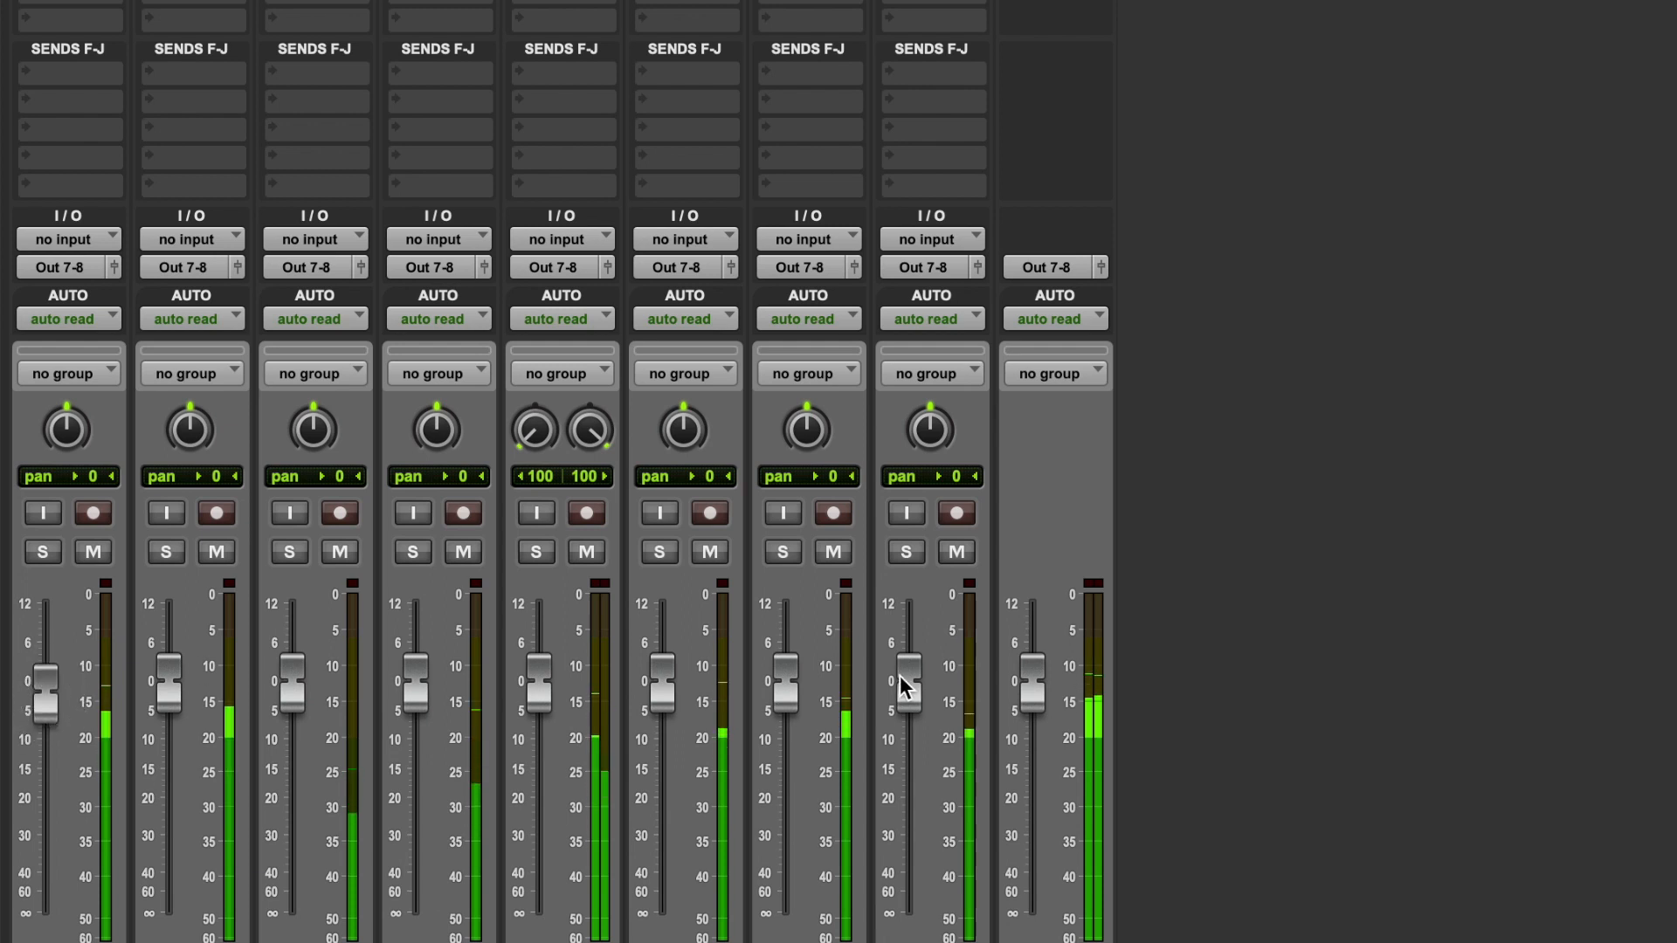
pyautogui.moveTo(1030, 689); pyautogui.dragTo(1028, 684)
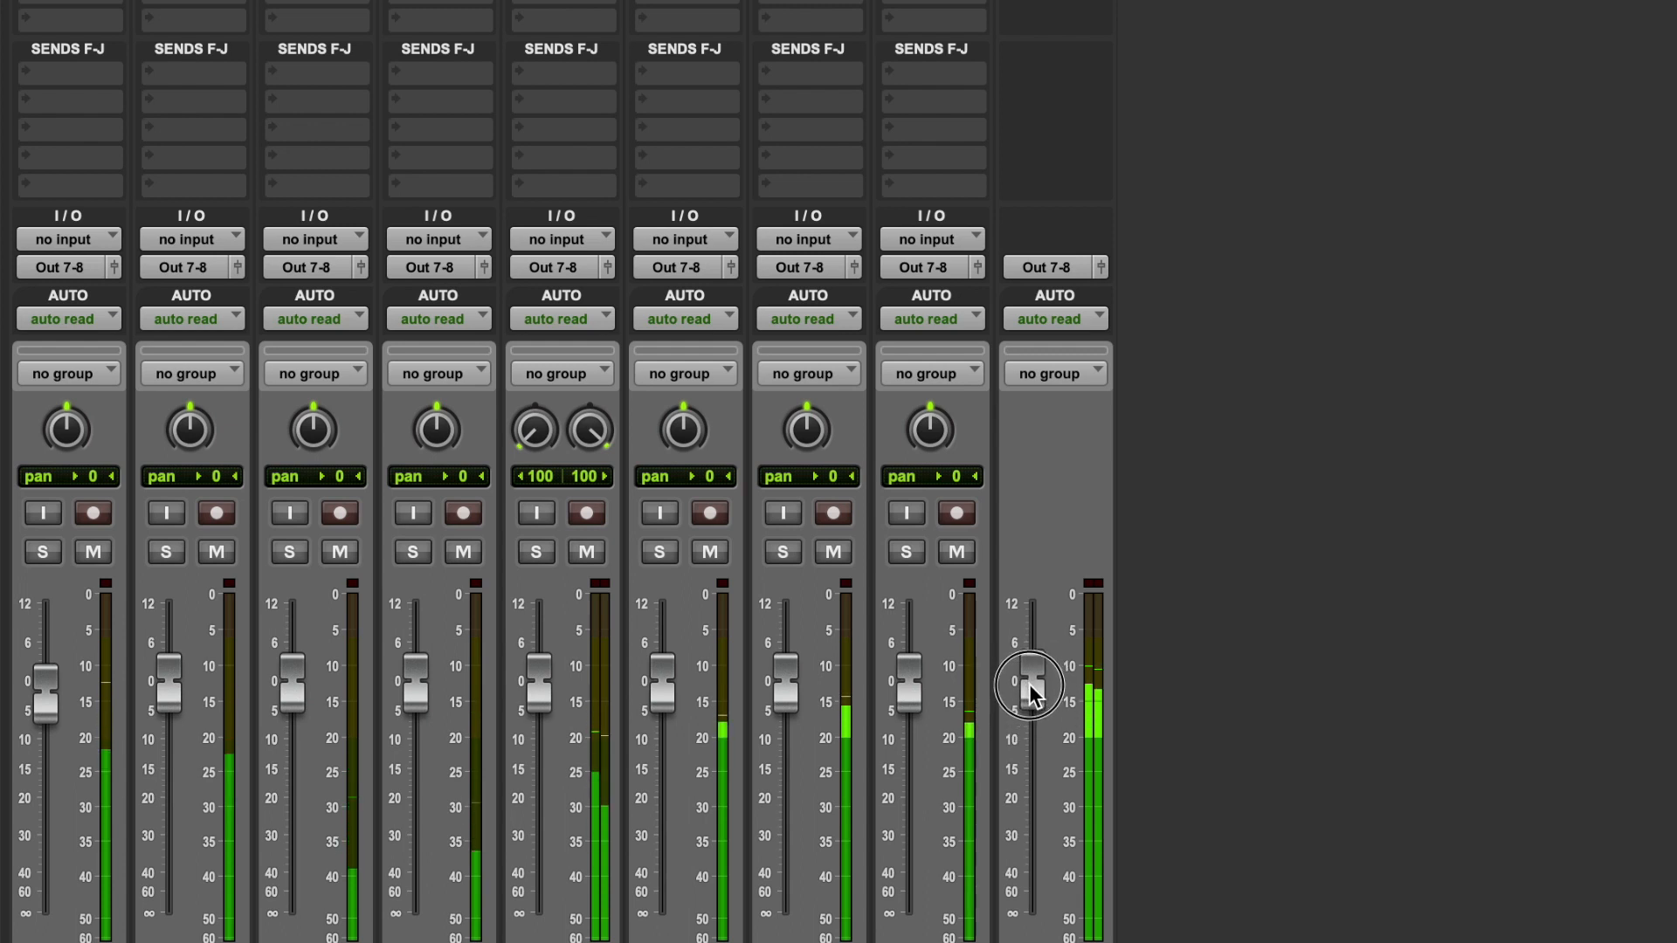